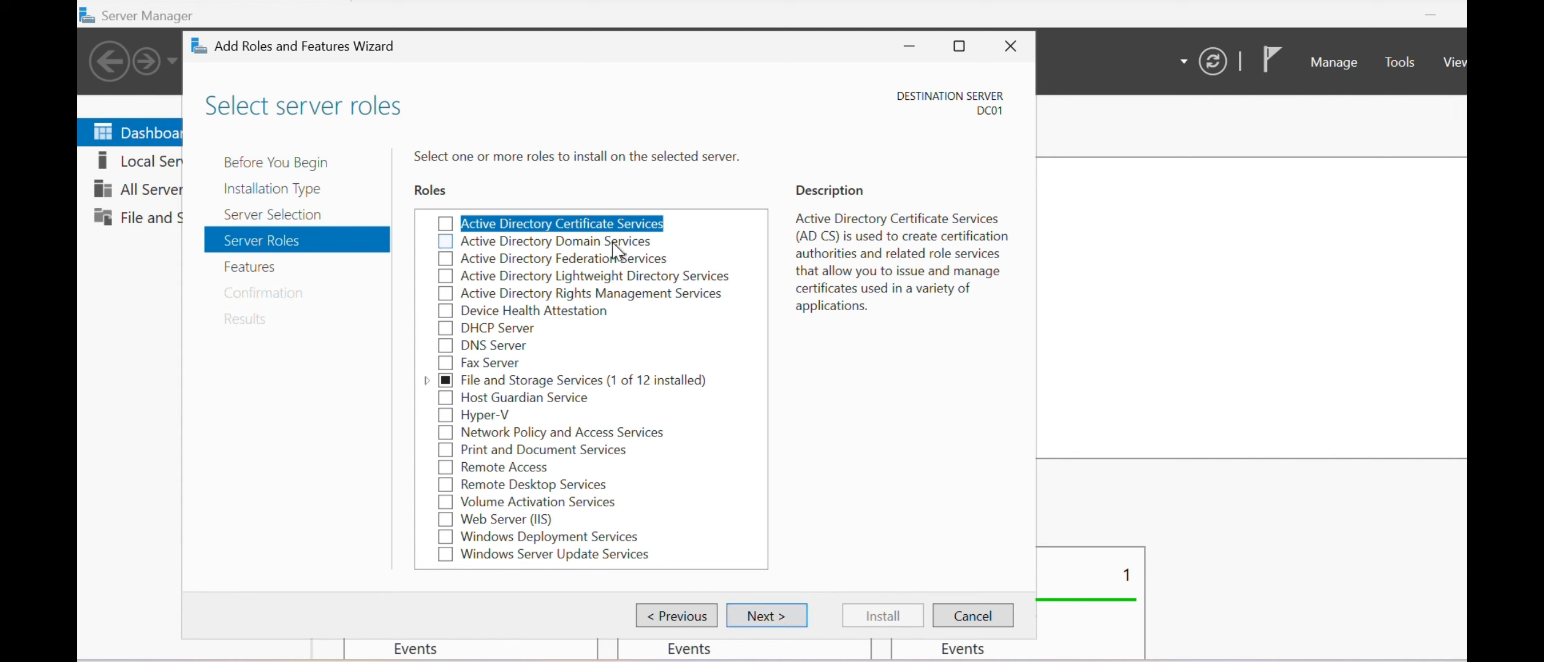
# - Install the Active Directory Domain Services role with its required features and management tools on DC01, and close the finished wizard
pyautogui.click(456, 242)
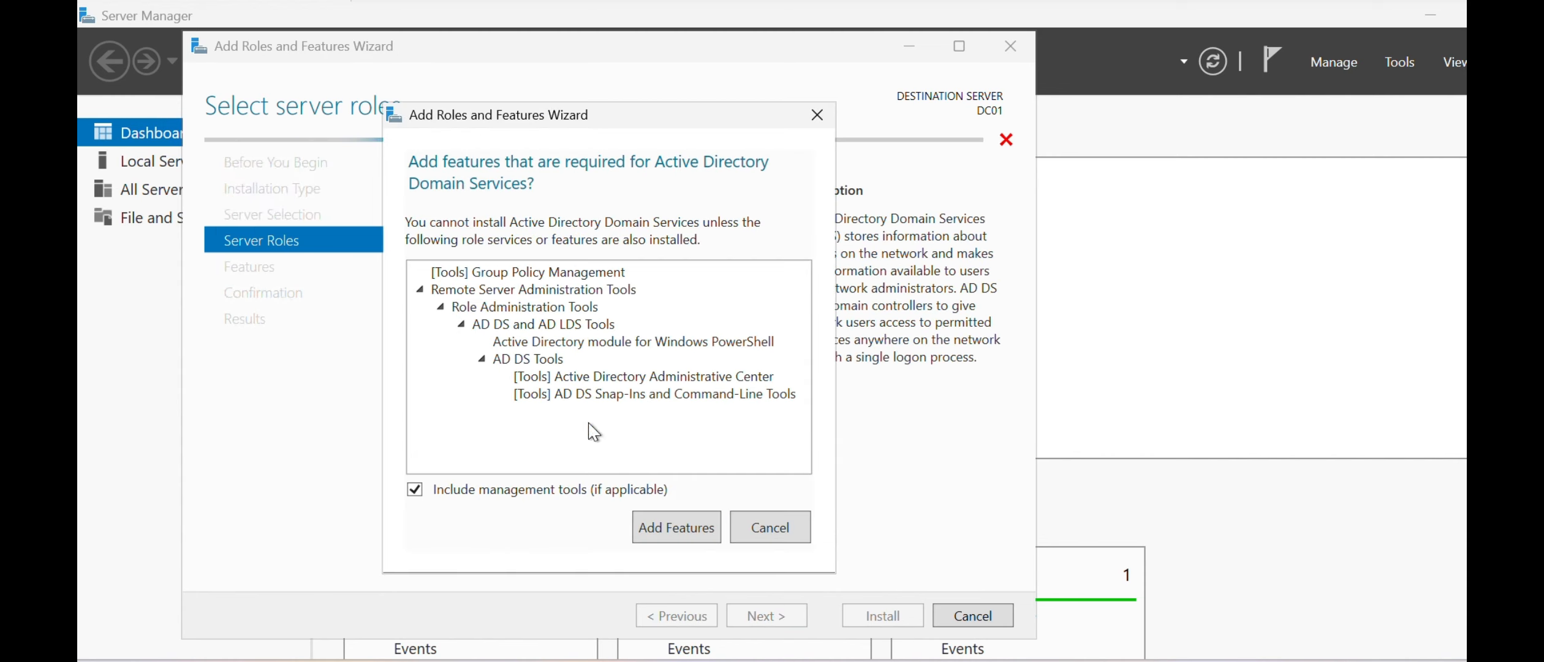
pyautogui.click(672, 525)
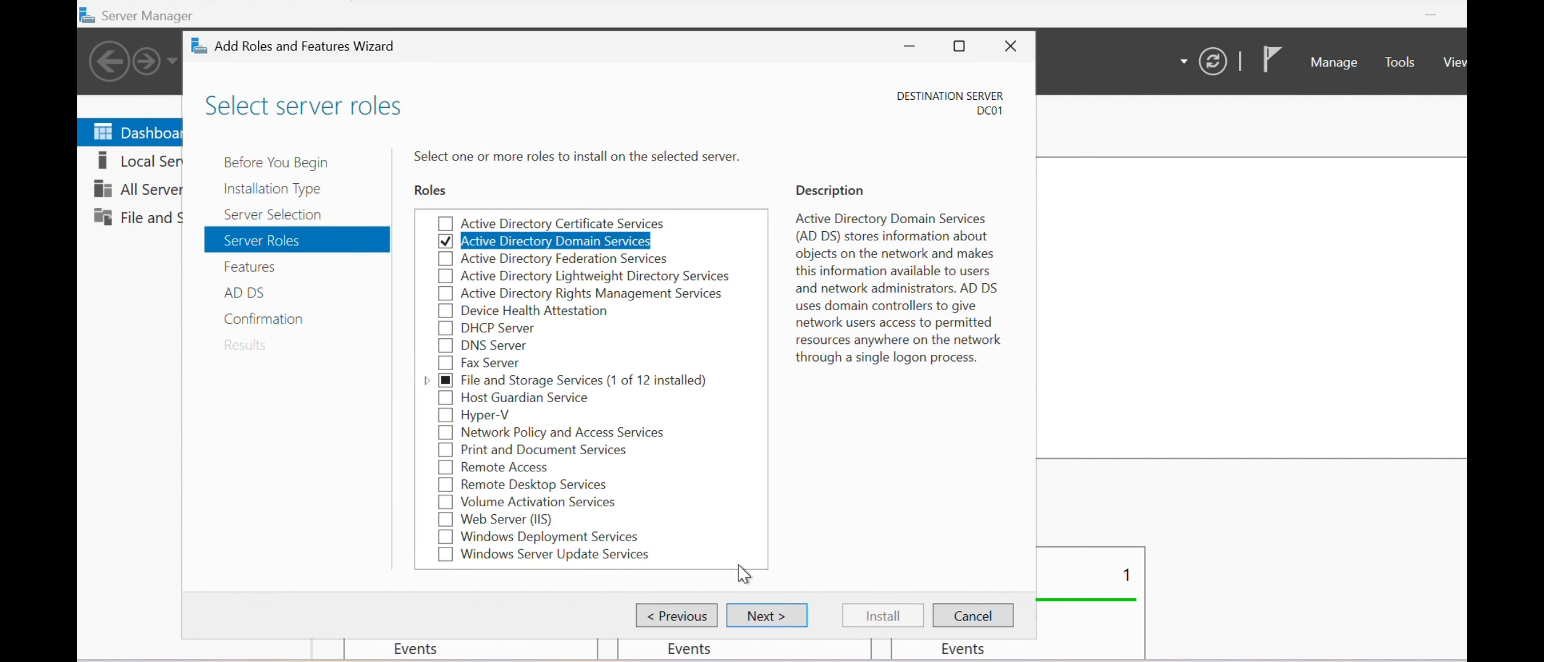
pyautogui.click(764, 620)
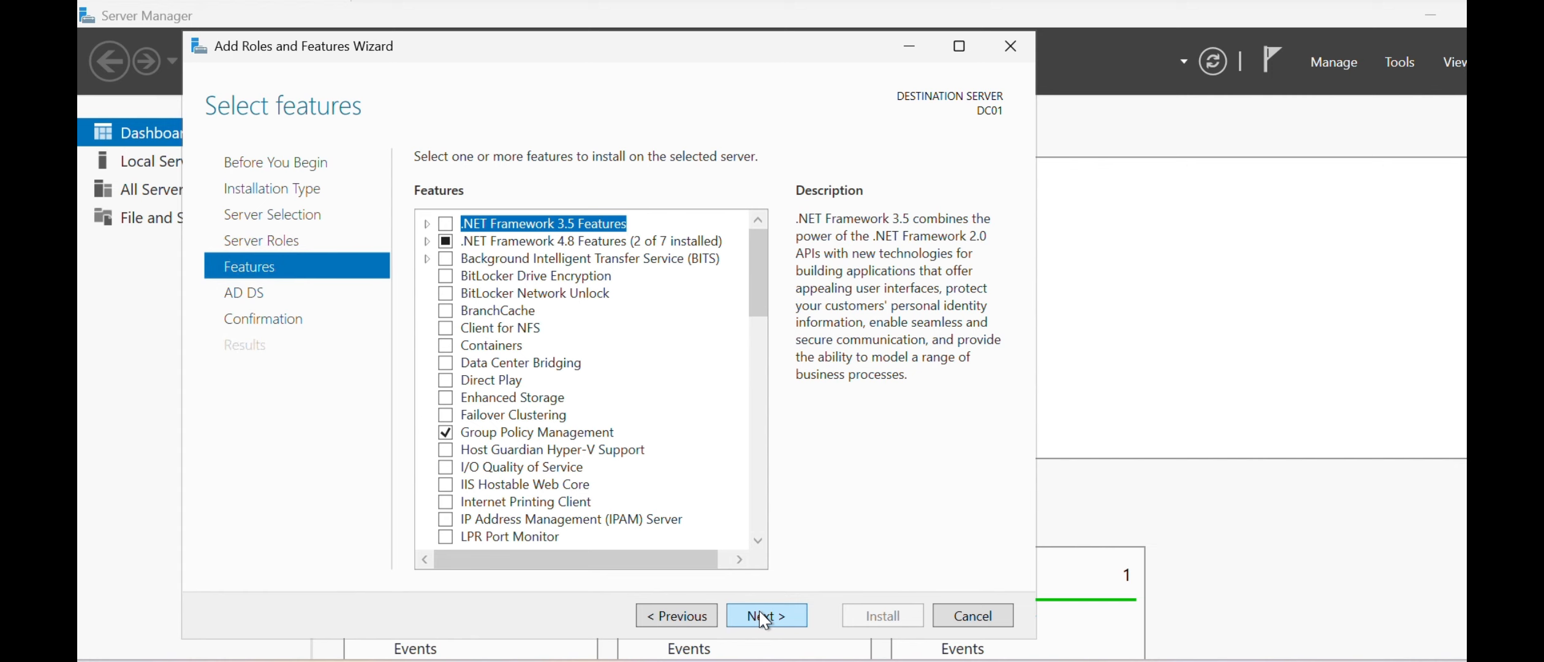
pyautogui.click(764, 619)
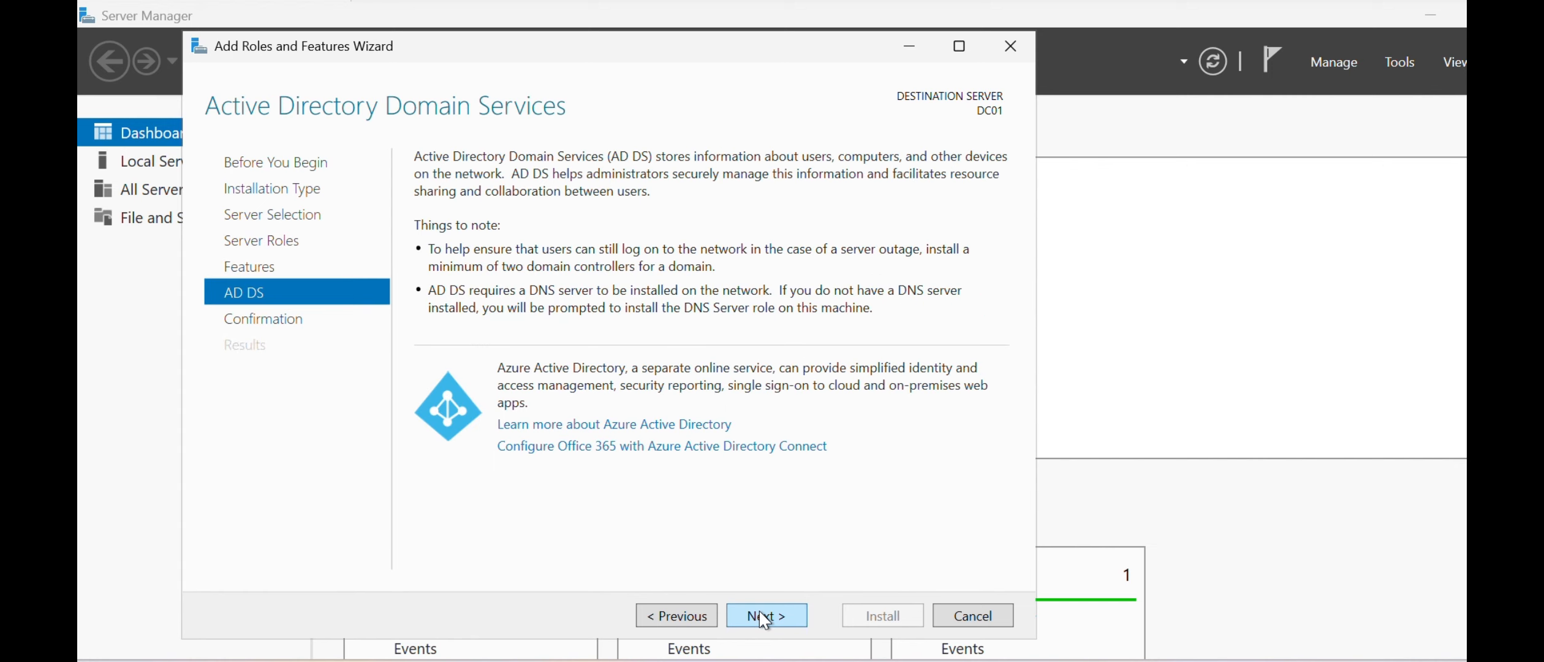
pyautogui.click(764, 619)
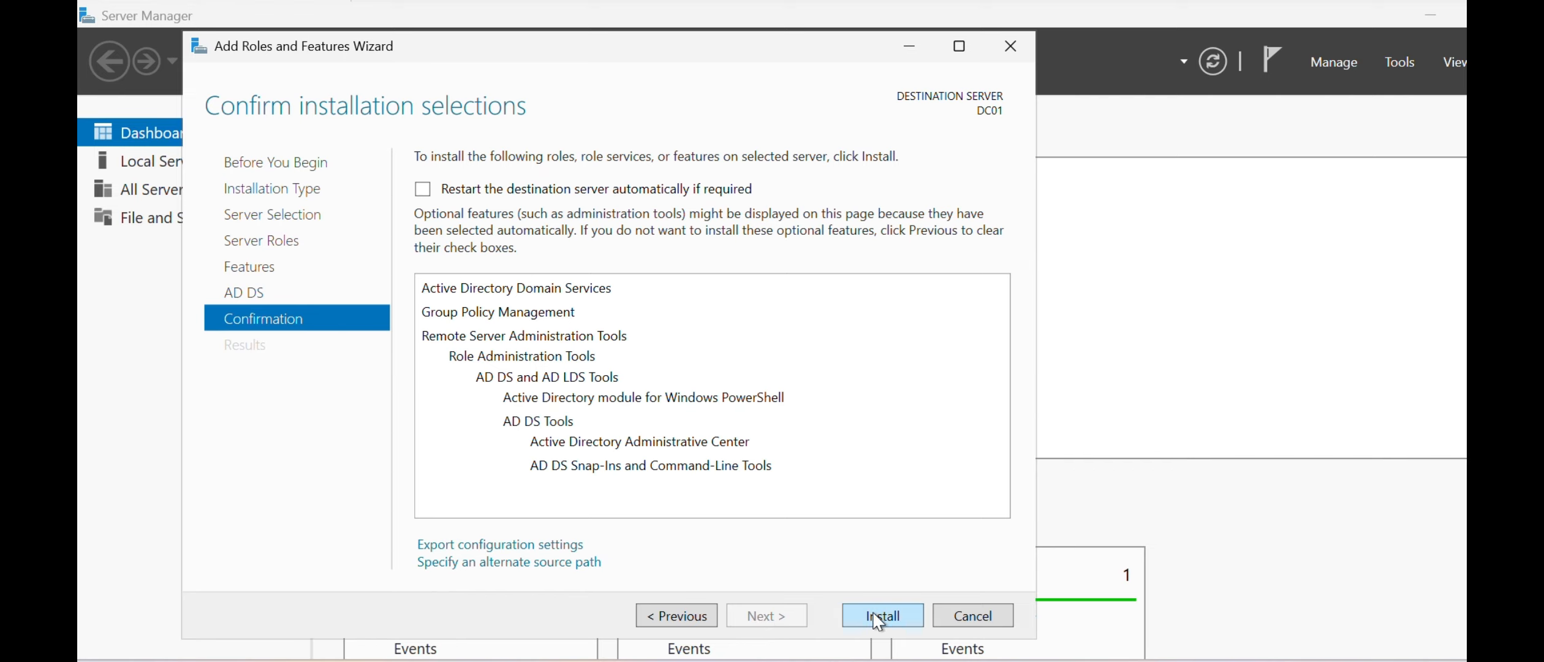
pyautogui.click(878, 619)
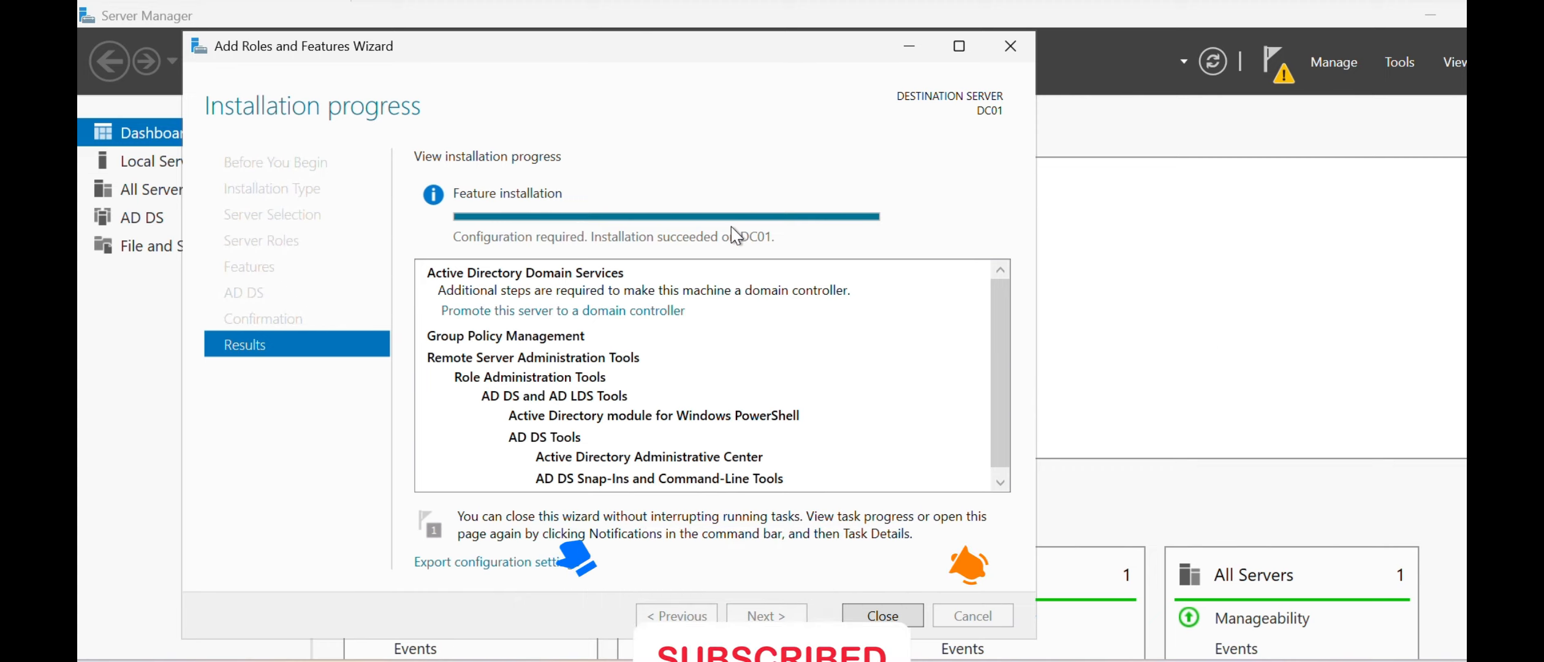
pyautogui.click(904, 616)
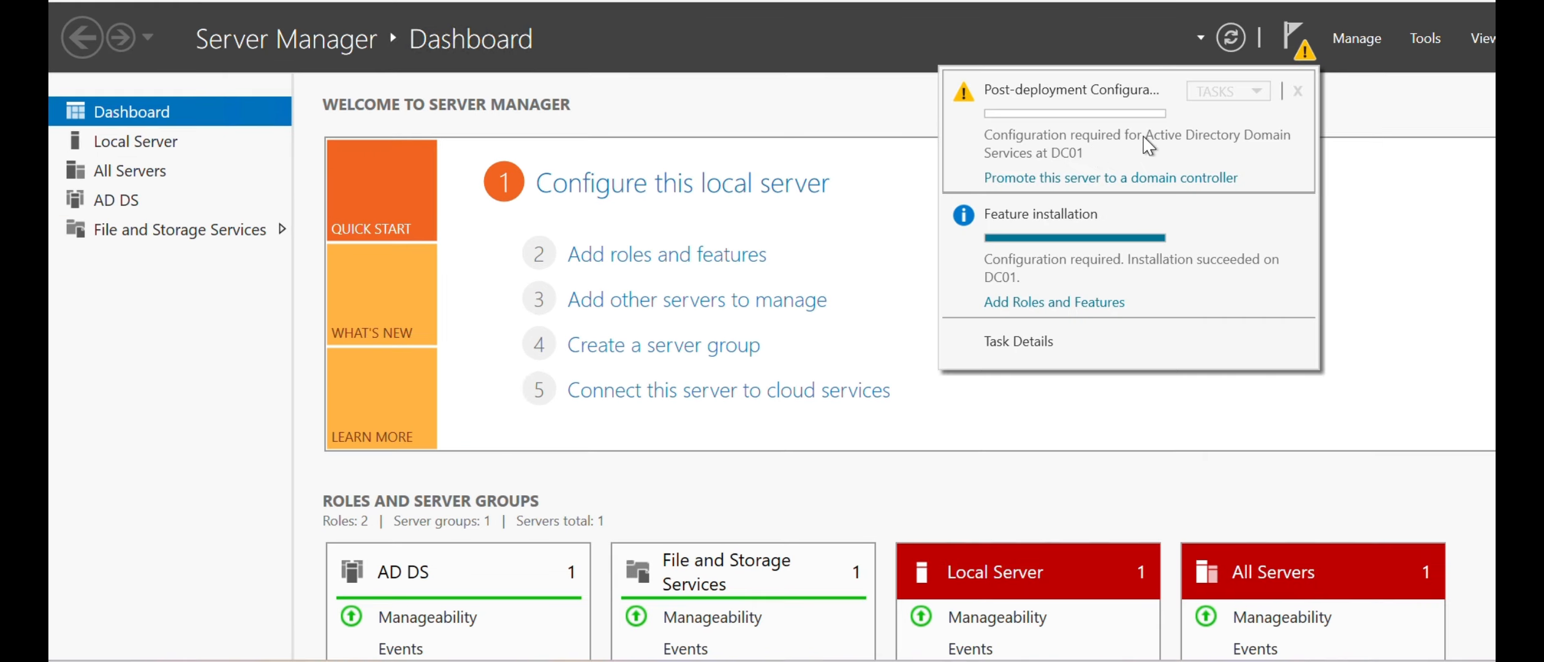
# - Start promoting the server to a domain controller by adding a new forest with the root domain name Test.local
pyautogui.click(1011, 179)
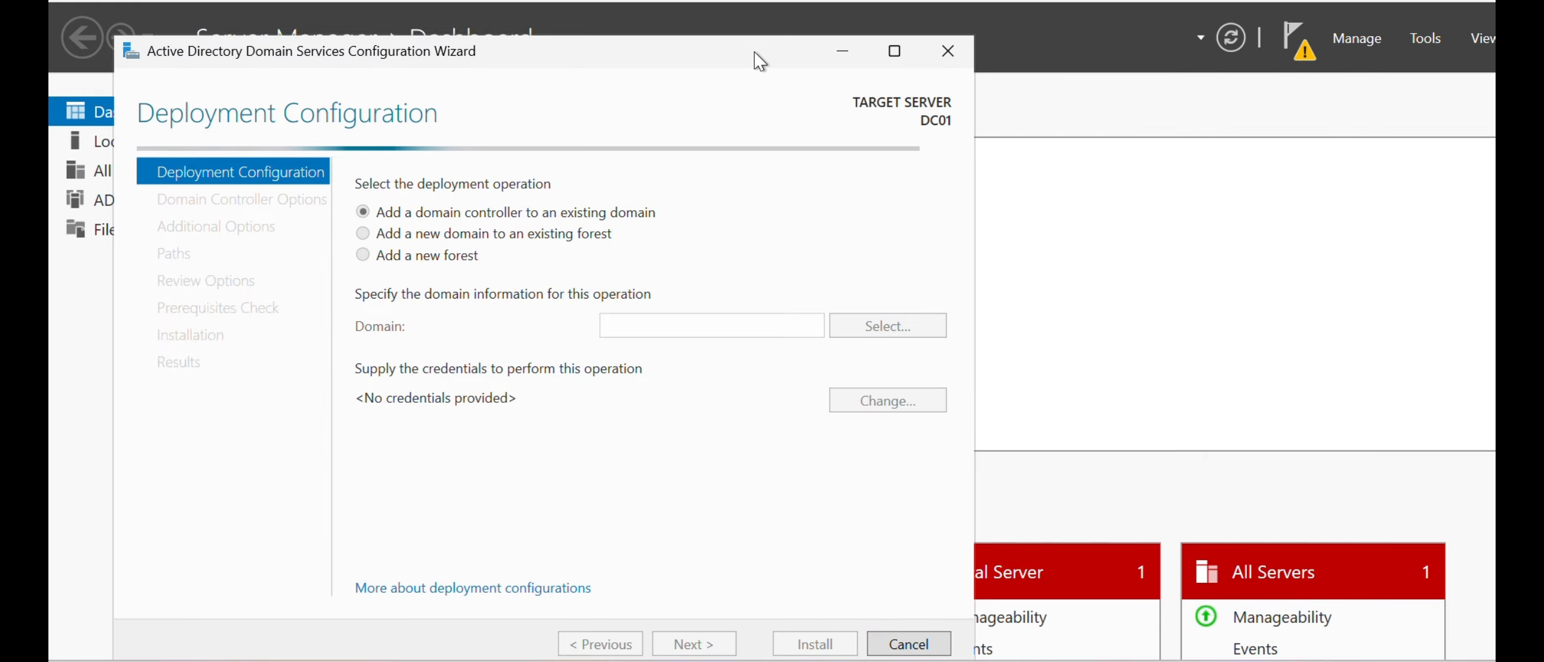
pyautogui.moveTo(755, 59); pyautogui.dragTo(848, 36)
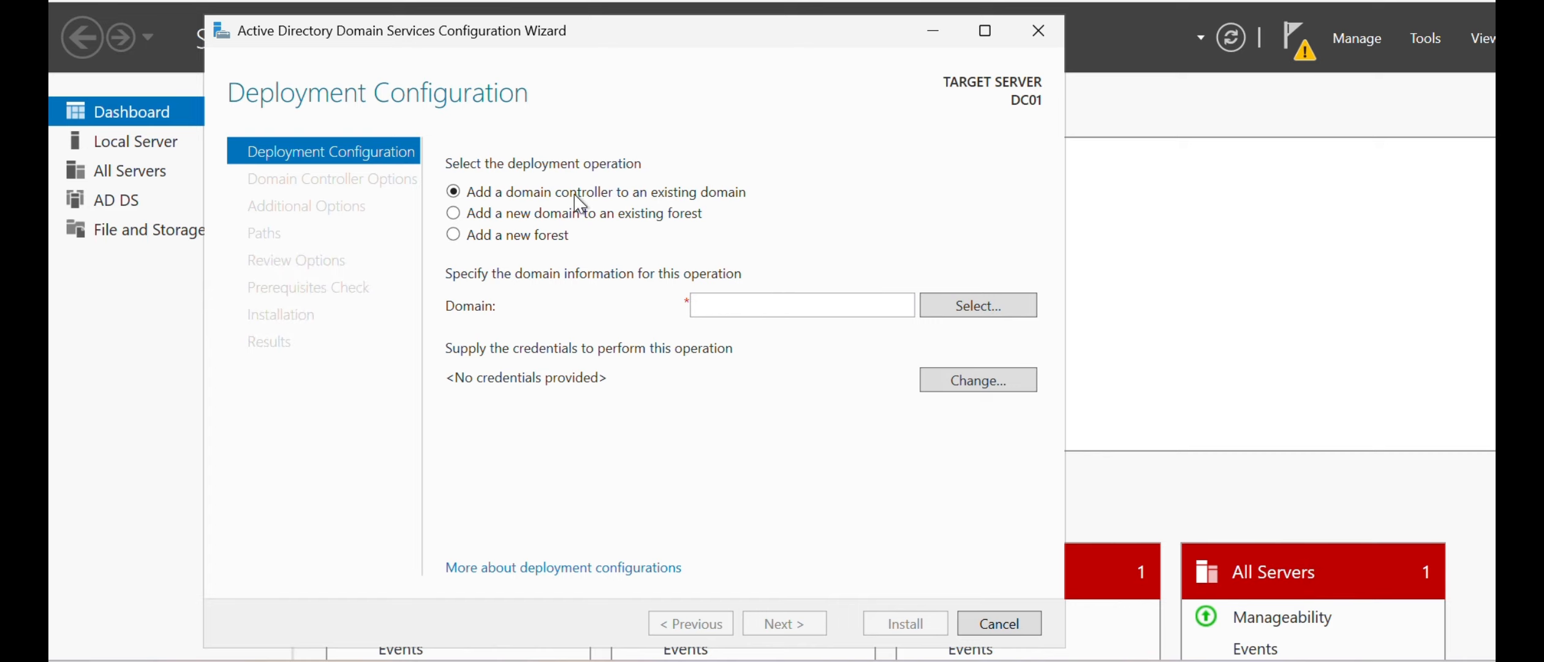
pyautogui.click(516, 242)
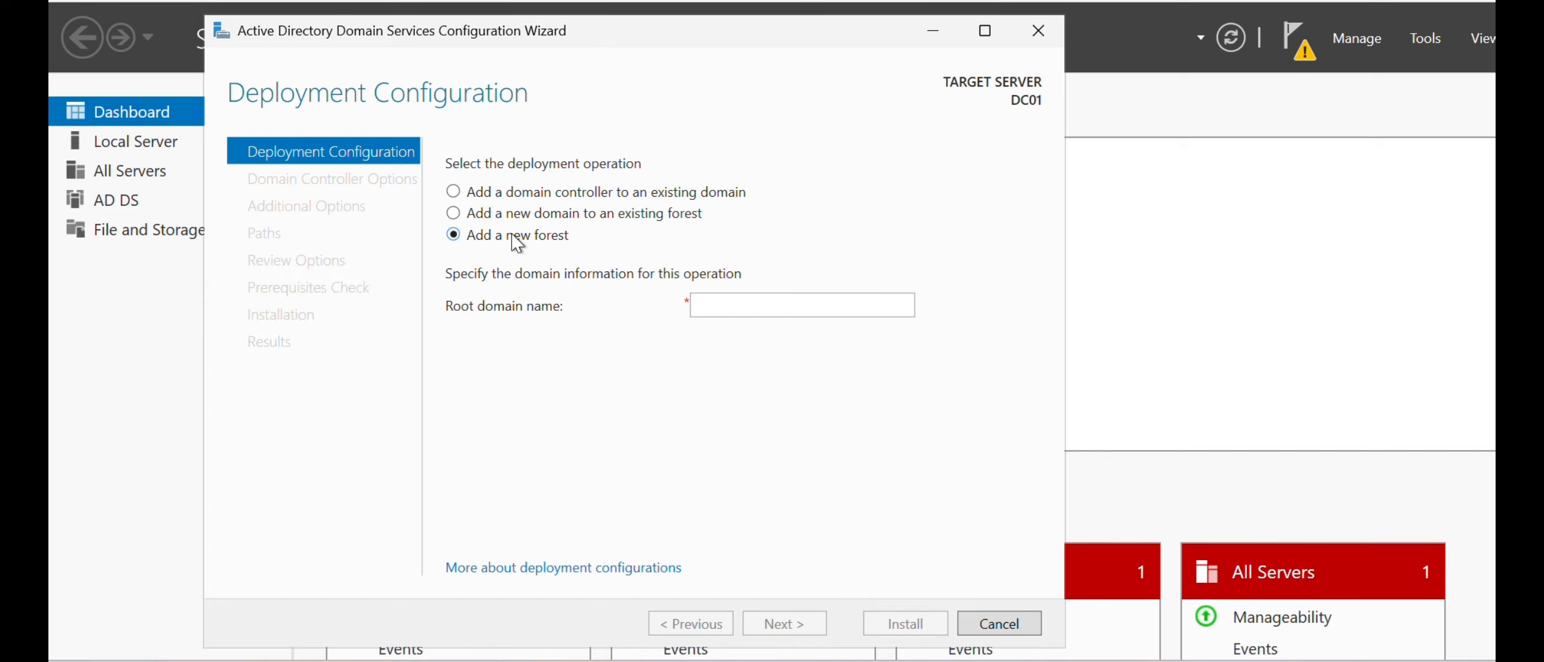
pyautogui.click(716, 305)
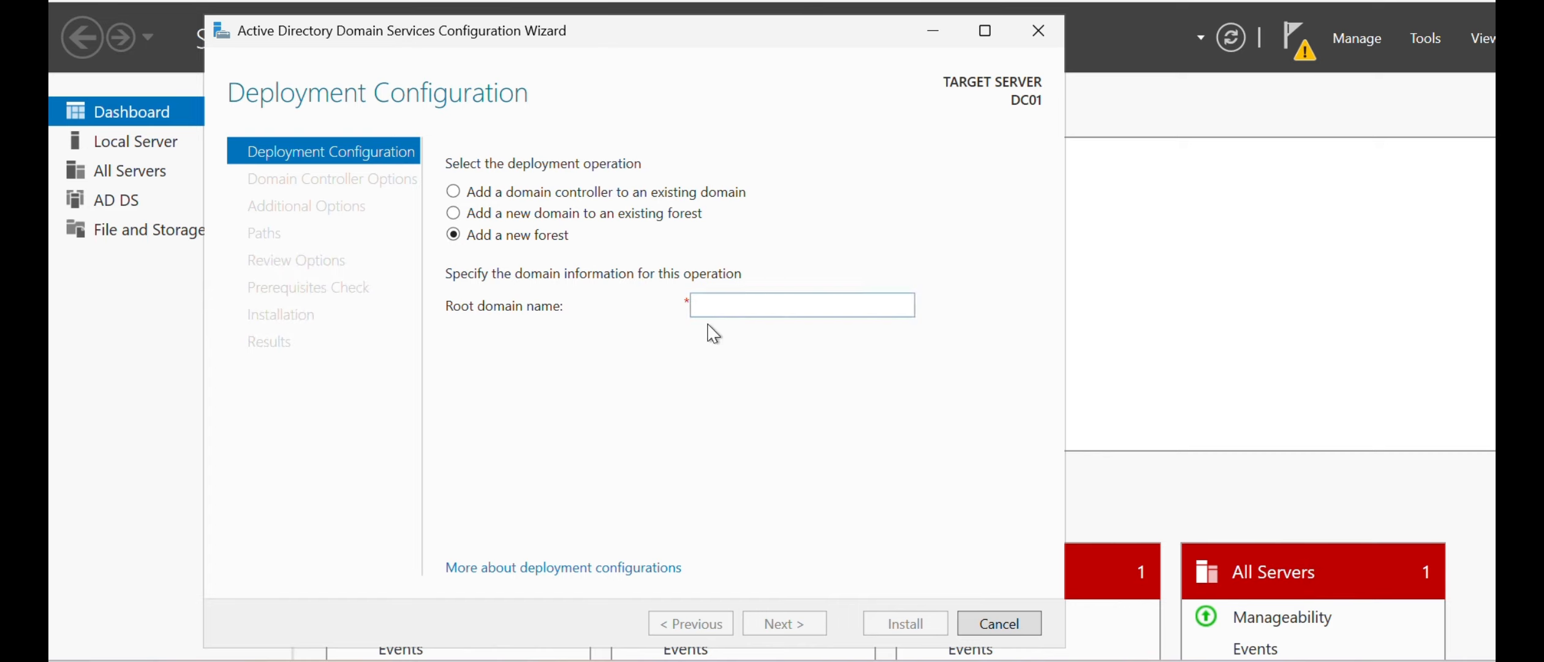
pyautogui.write('Test.local')
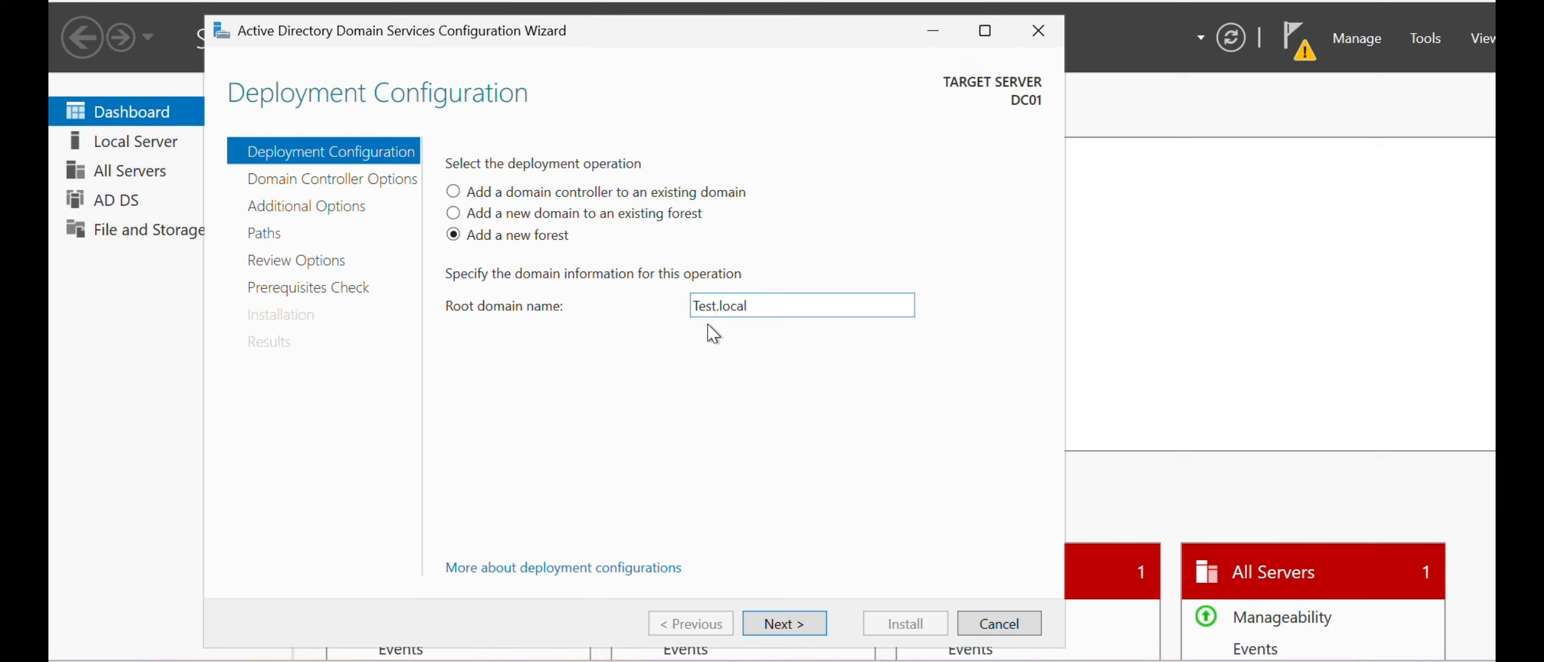
pyautogui.click(785, 624)
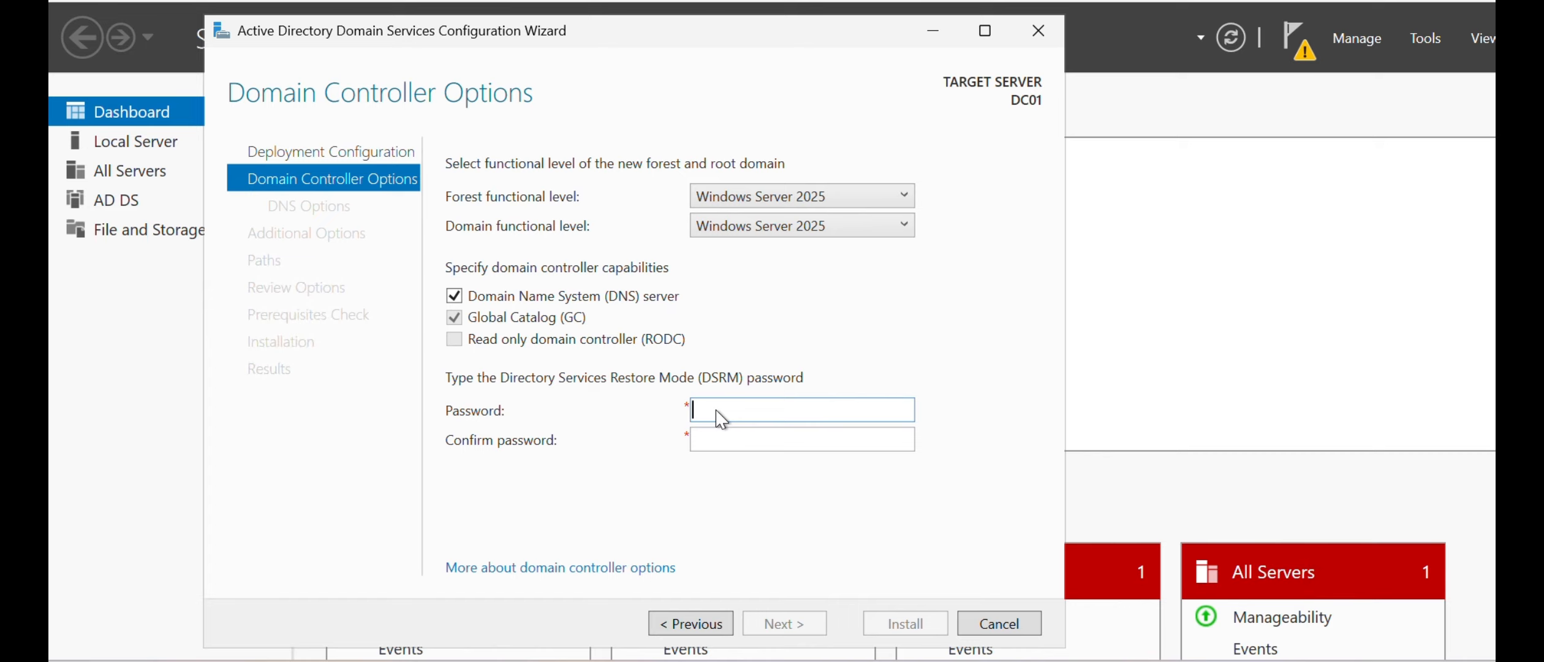
# - Enter and confirm the Directory Services Restore Mode password, keeping the default functional levels and domain controller capabilities
pyautogui.click(729, 416)
pyautogui.press('Tab')
pyautogui.write('••••••••')
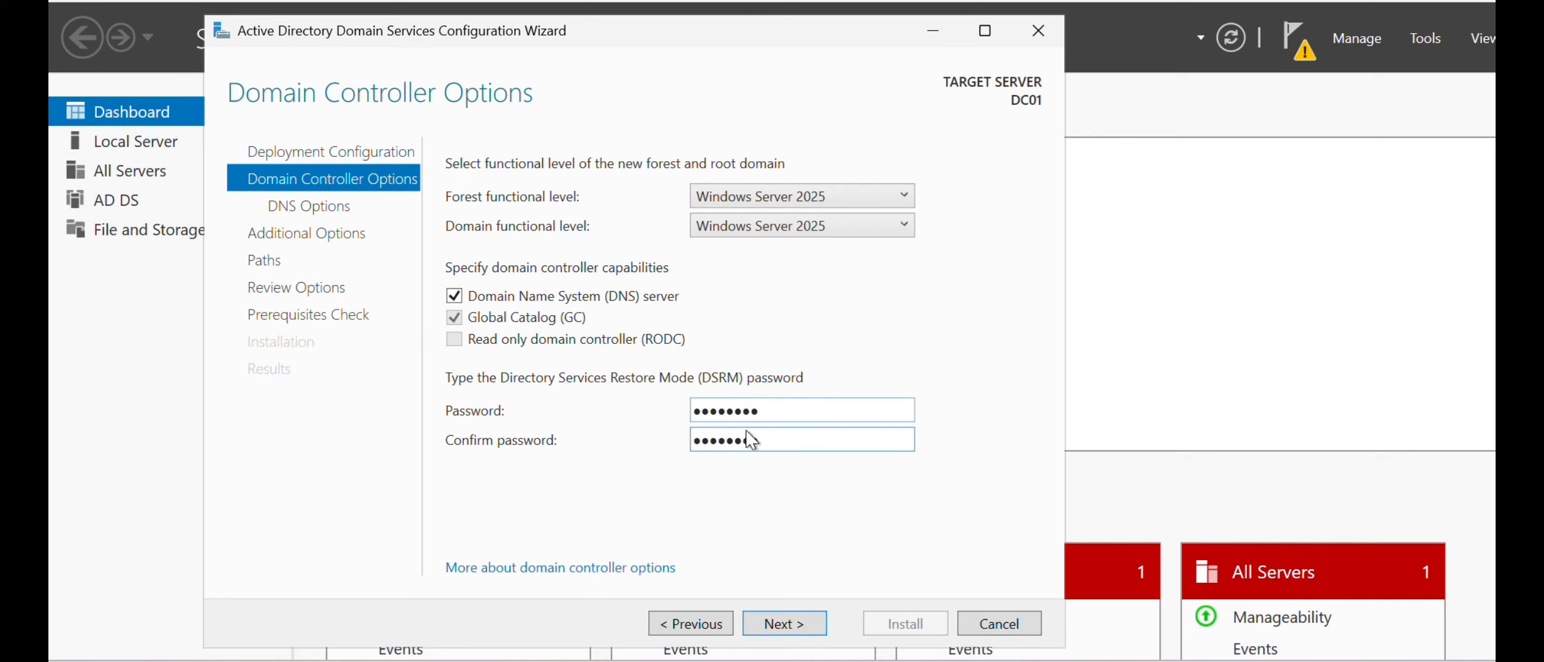
pyautogui.click(792, 622)
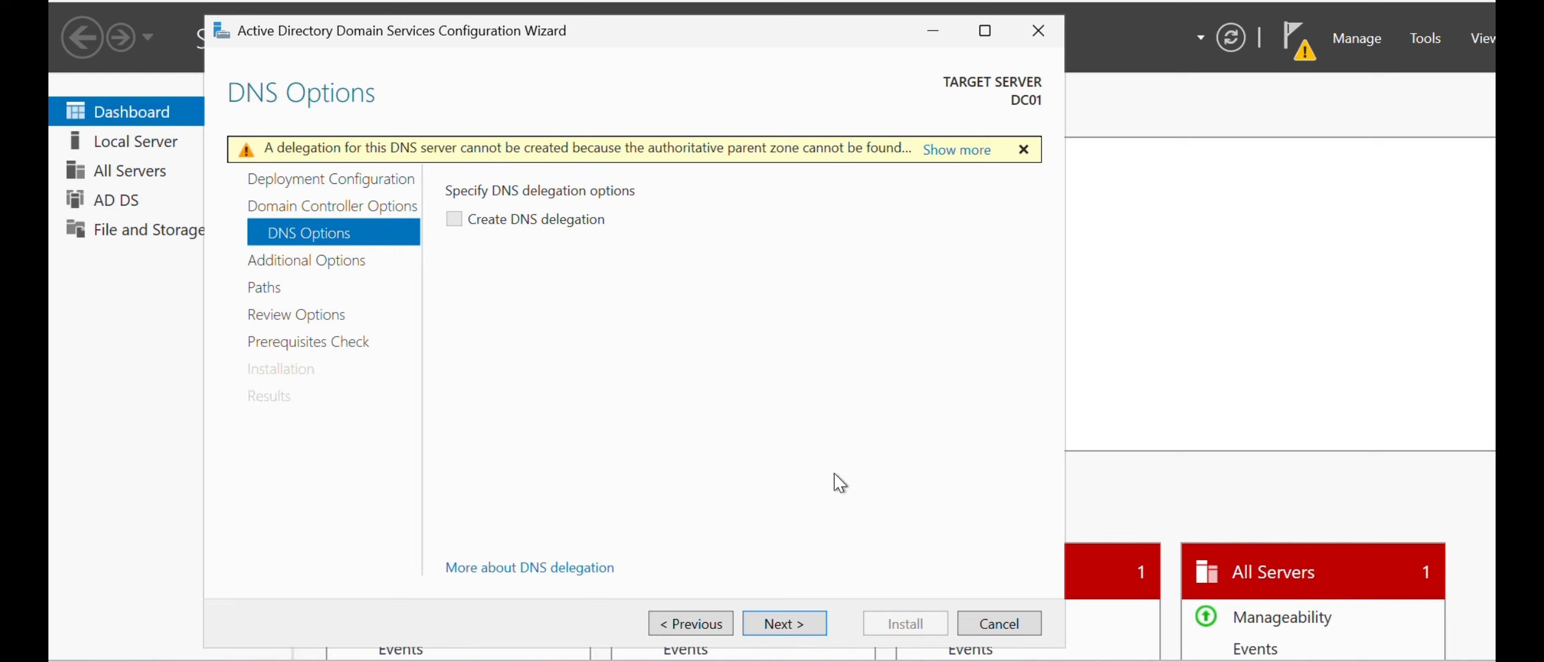
# - Accept the default DNS options, the NetBIOS domain name TEST and the default database, log and SYSVOL folders
pyautogui.click(795, 623)
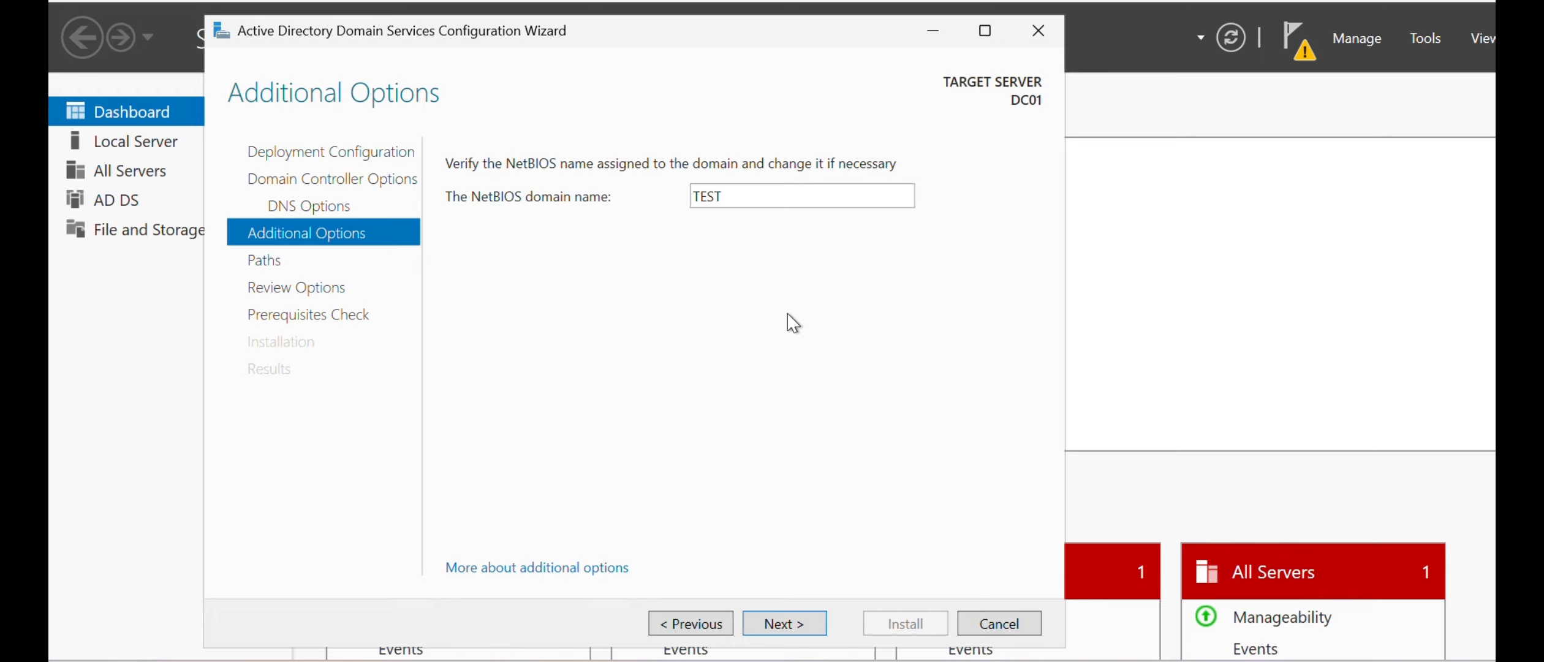
pyautogui.doubleClick(733, 194)
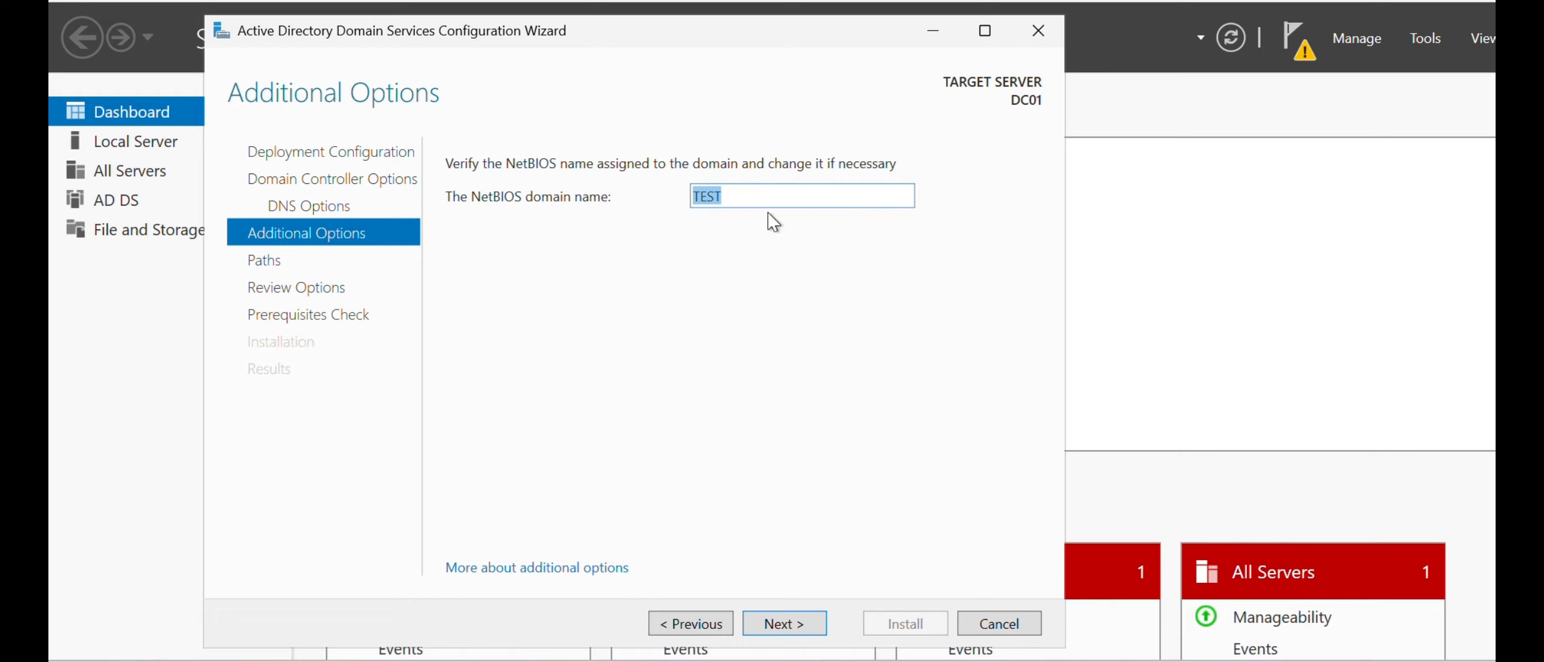
pyautogui.click(797, 623)
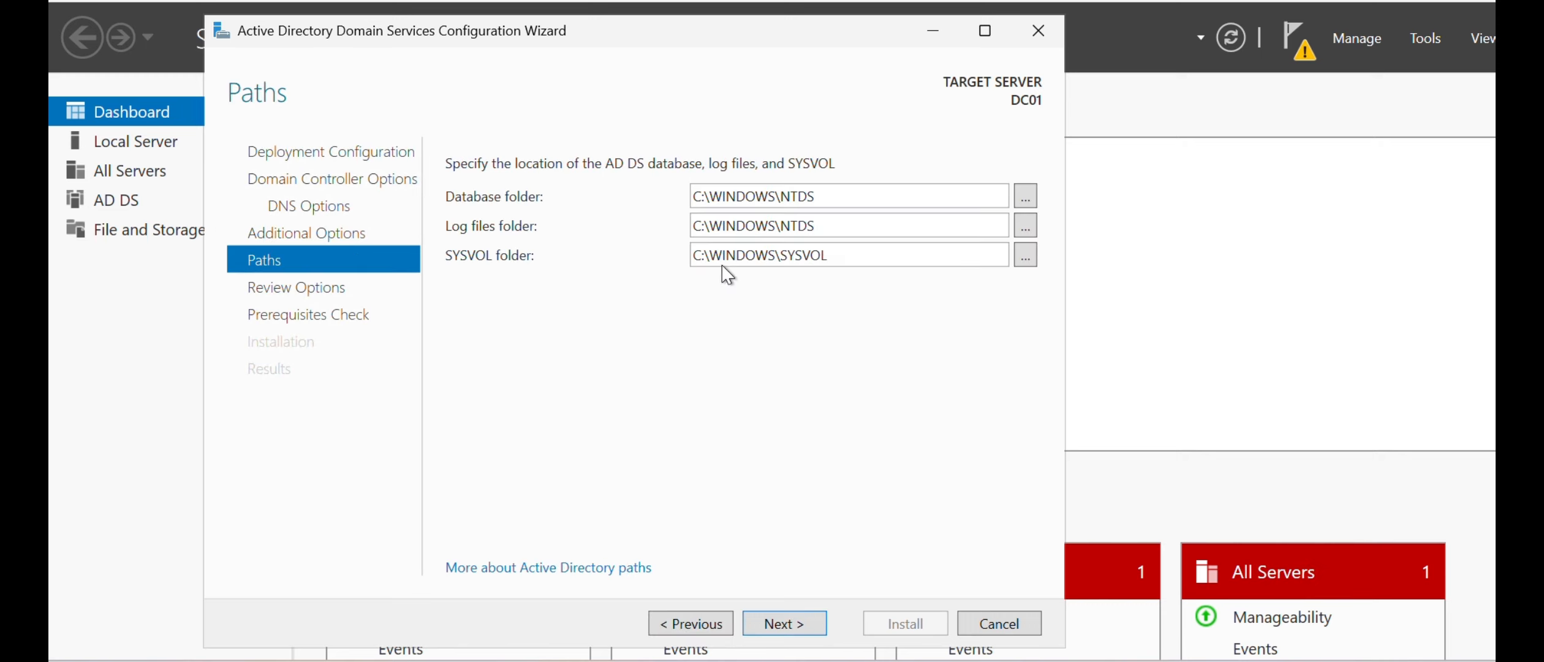
pyautogui.click(782, 627)
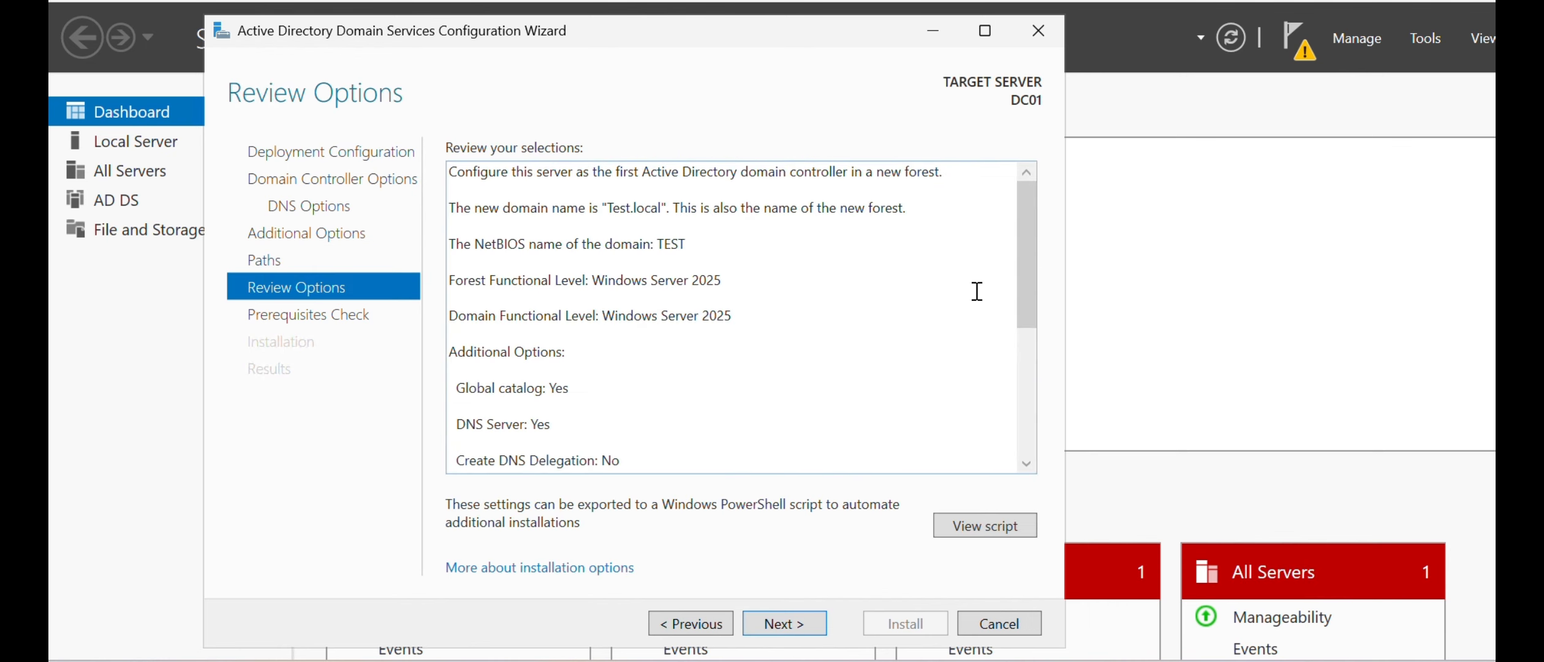
# - Review the full list of deployment selections and proceed to the prerequisites check
pyautogui.moveTo(1020, 265); pyautogui.dragTo(1030, 465)
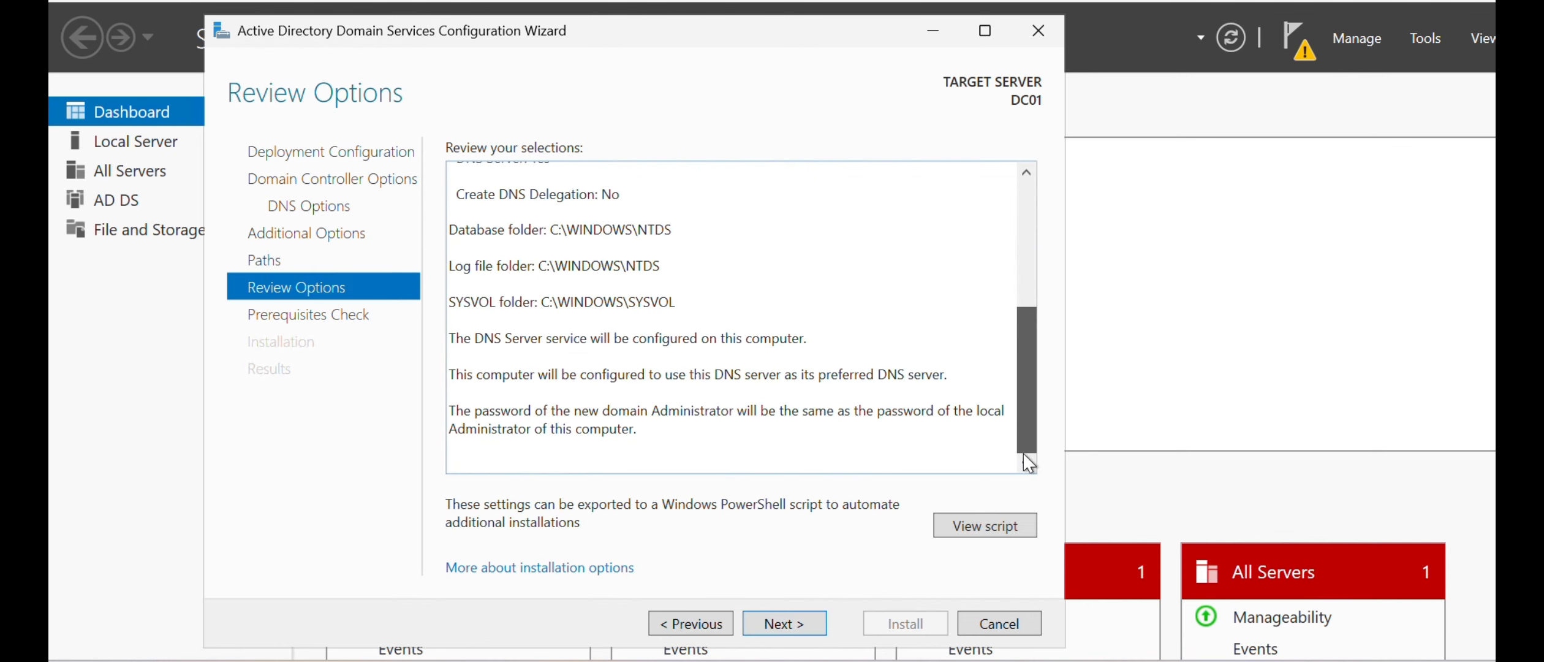
pyautogui.moveTo(1034, 386); pyautogui.dragTo(1028, 195)
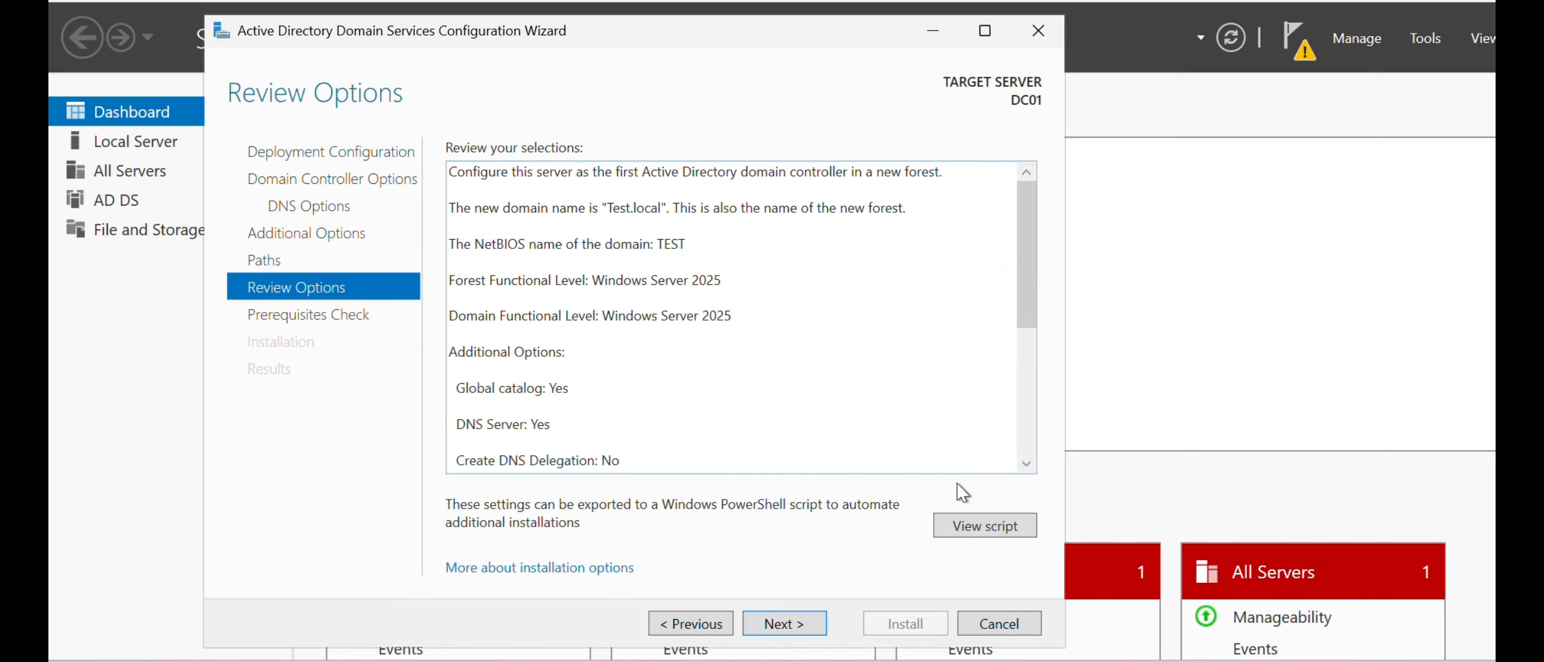
pyautogui.click(783, 629)
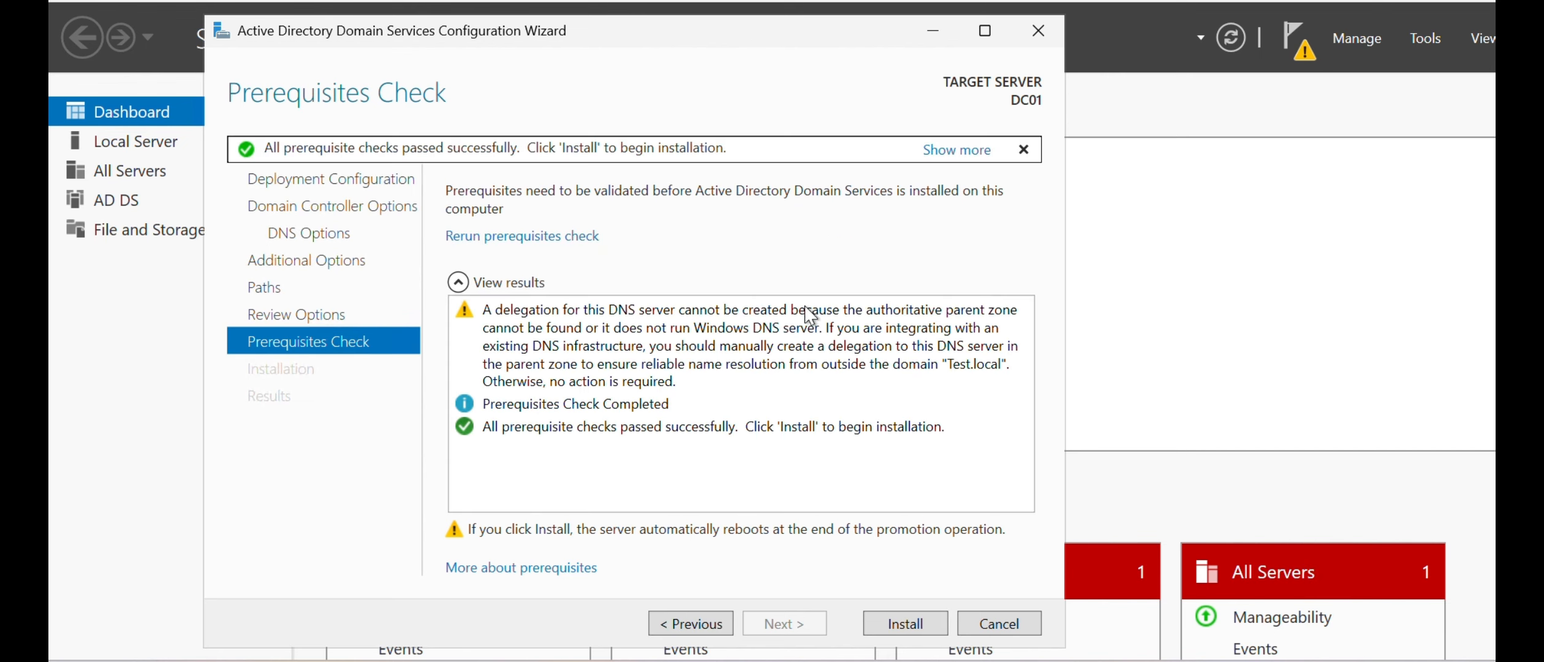
# - Check the prerequisite results, install the domain controller configuration and dismiss the sign-out notice for the restart
pyautogui.click(494, 429)
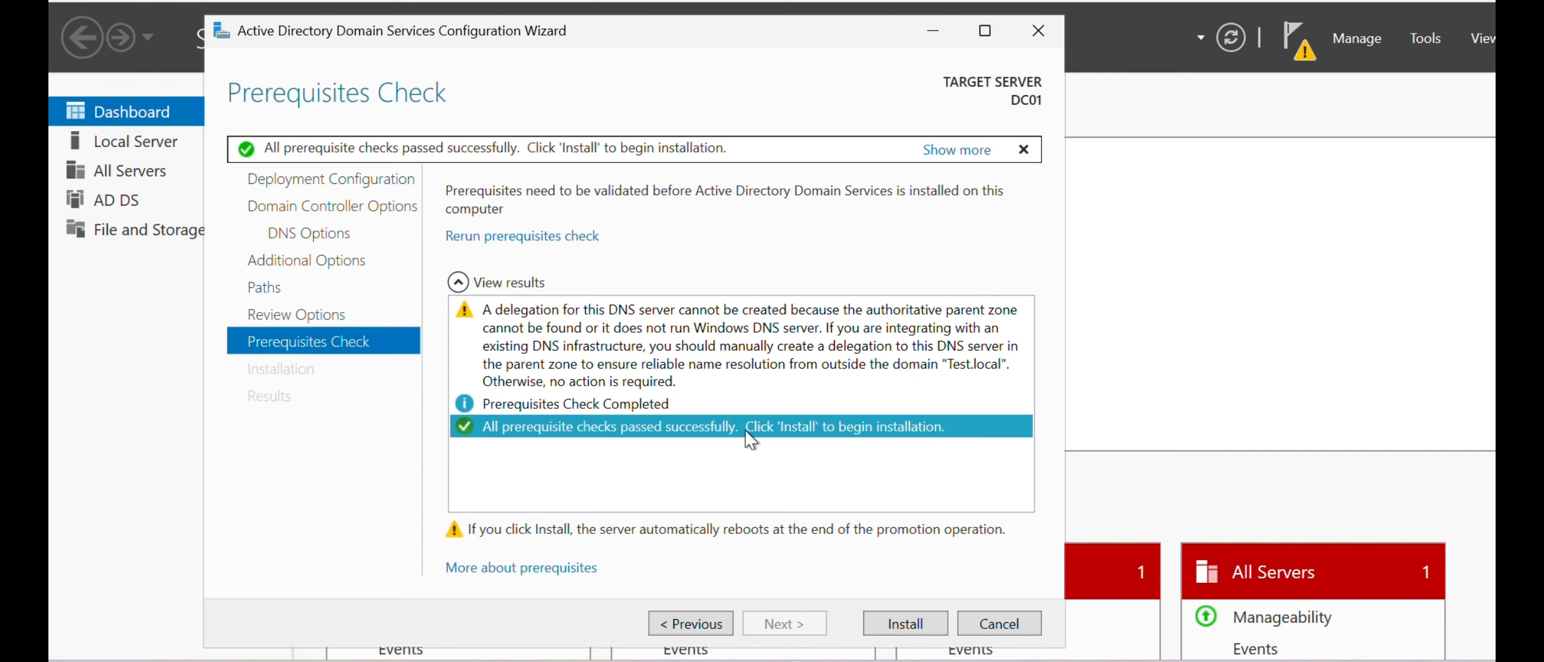
pyautogui.click(587, 404)
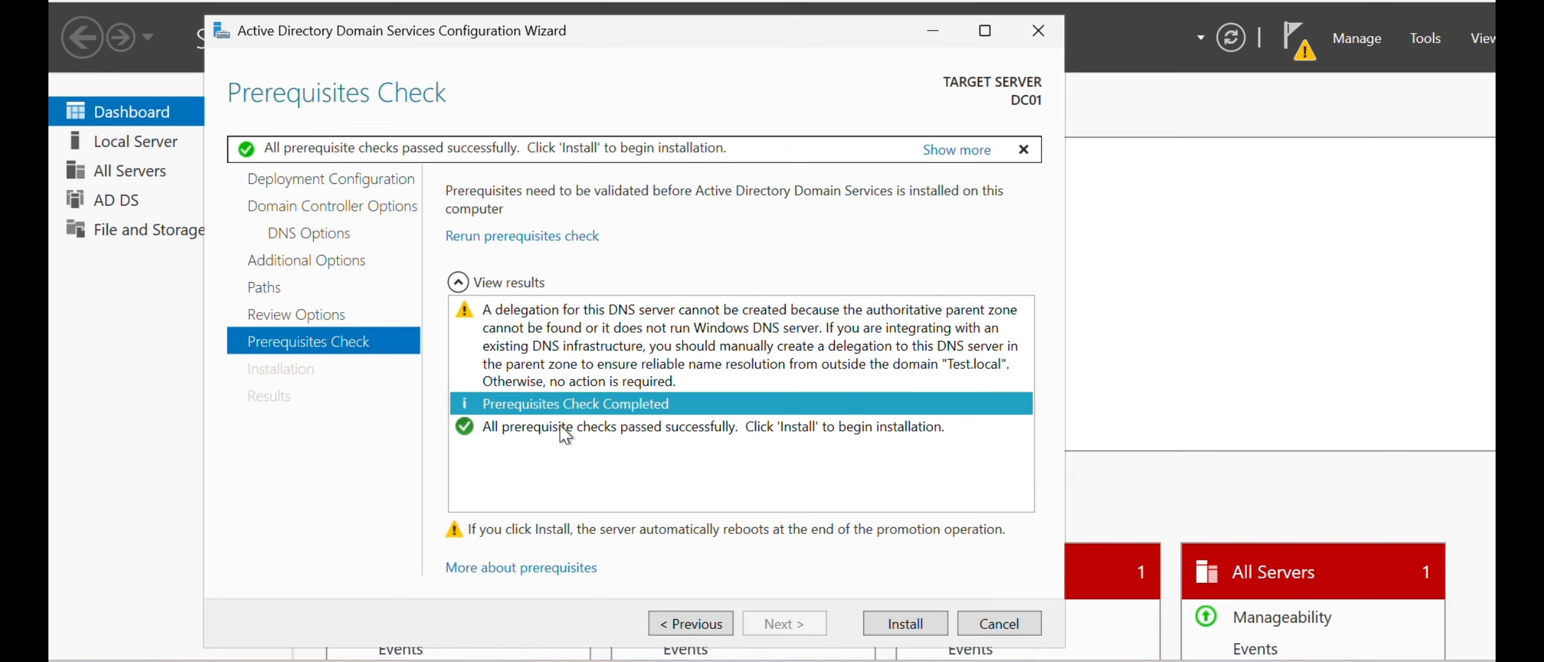
pyautogui.click(632, 431)
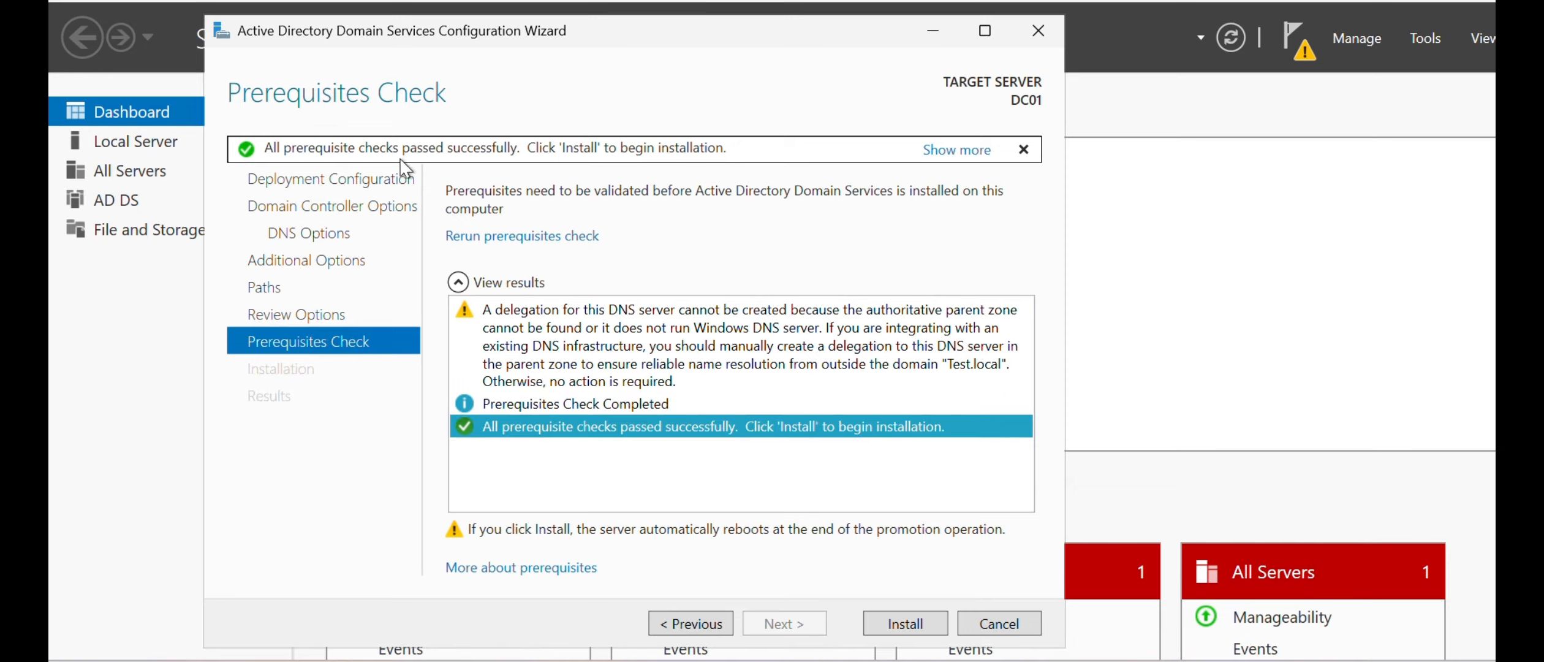
pyautogui.click(879, 619)
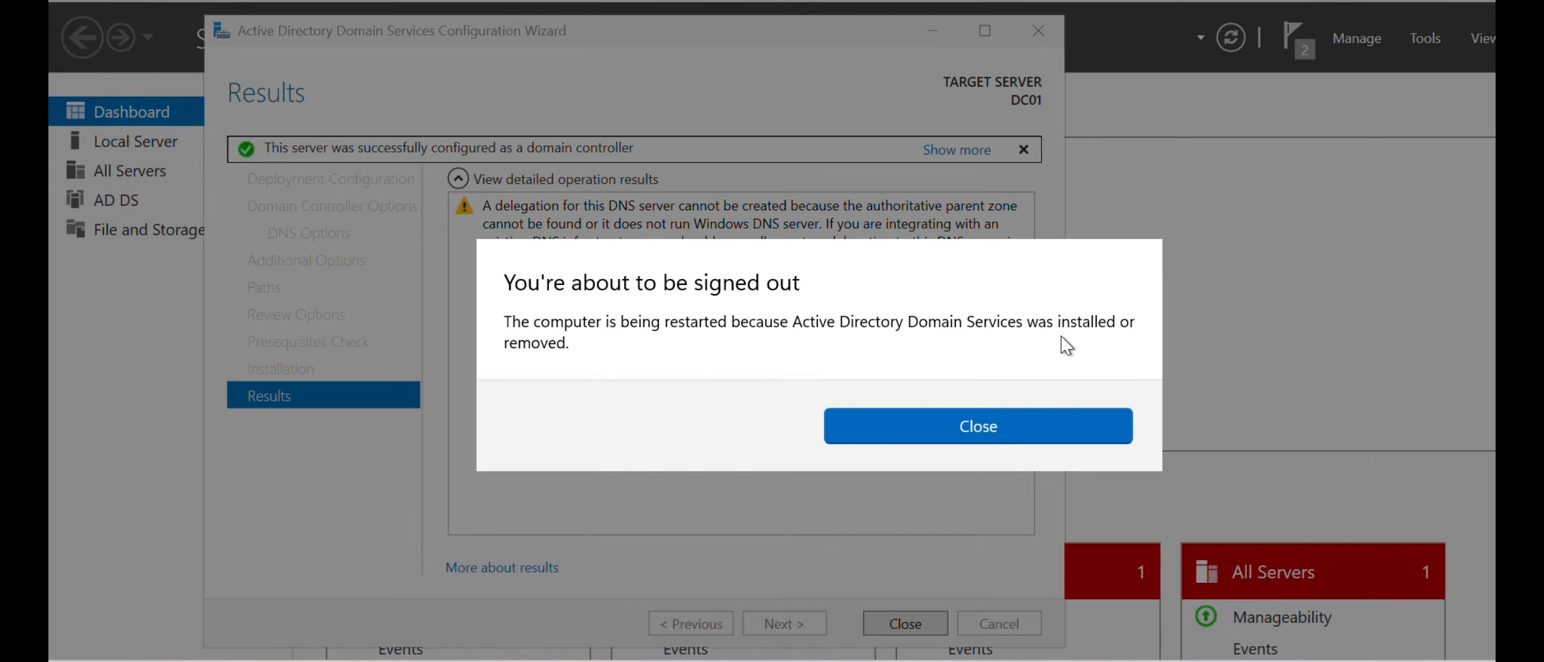
pyautogui.click(979, 423)
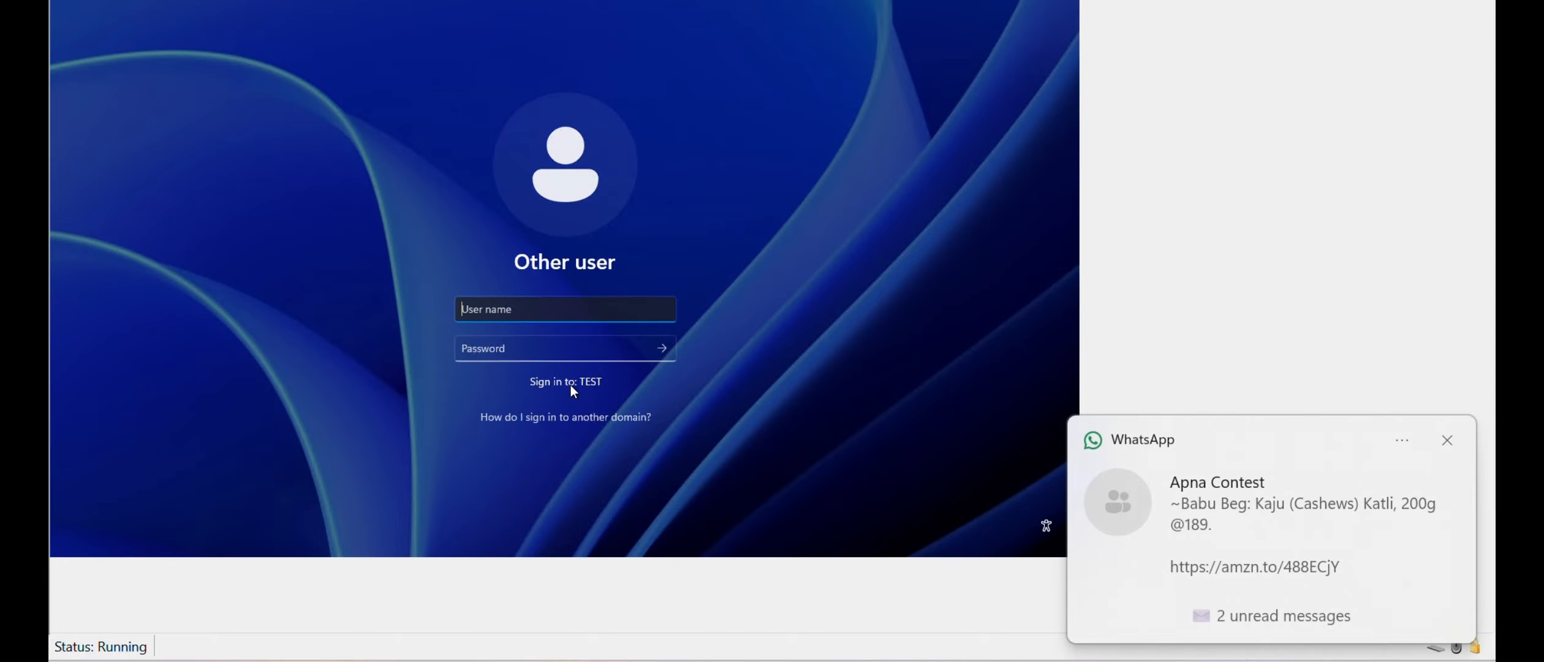
# - Dismiss the chat notification and sign in to the TEST domain as Administrator with the account password
pyautogui.click(1447, 441)
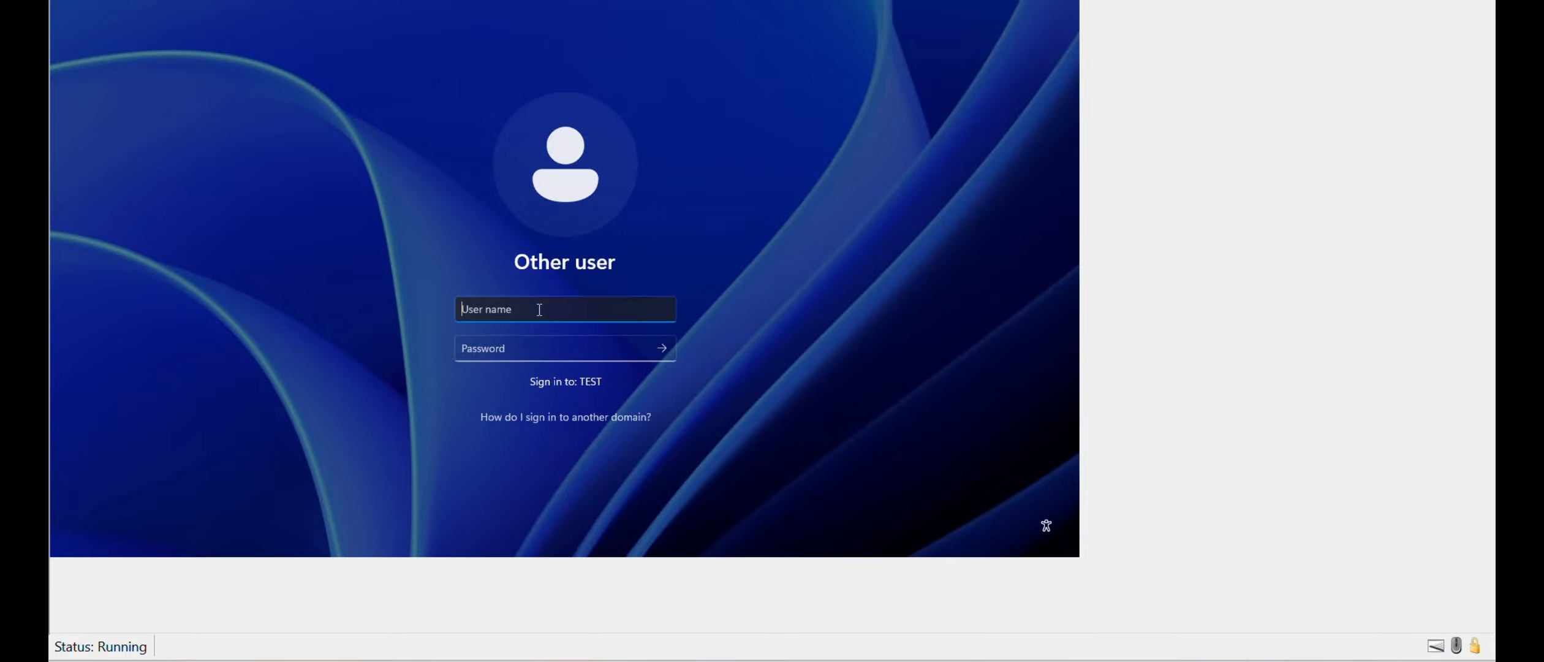
pyautogui.write('Administrator')
pyautogui.press('Tab')
pyautogui.write('•••')
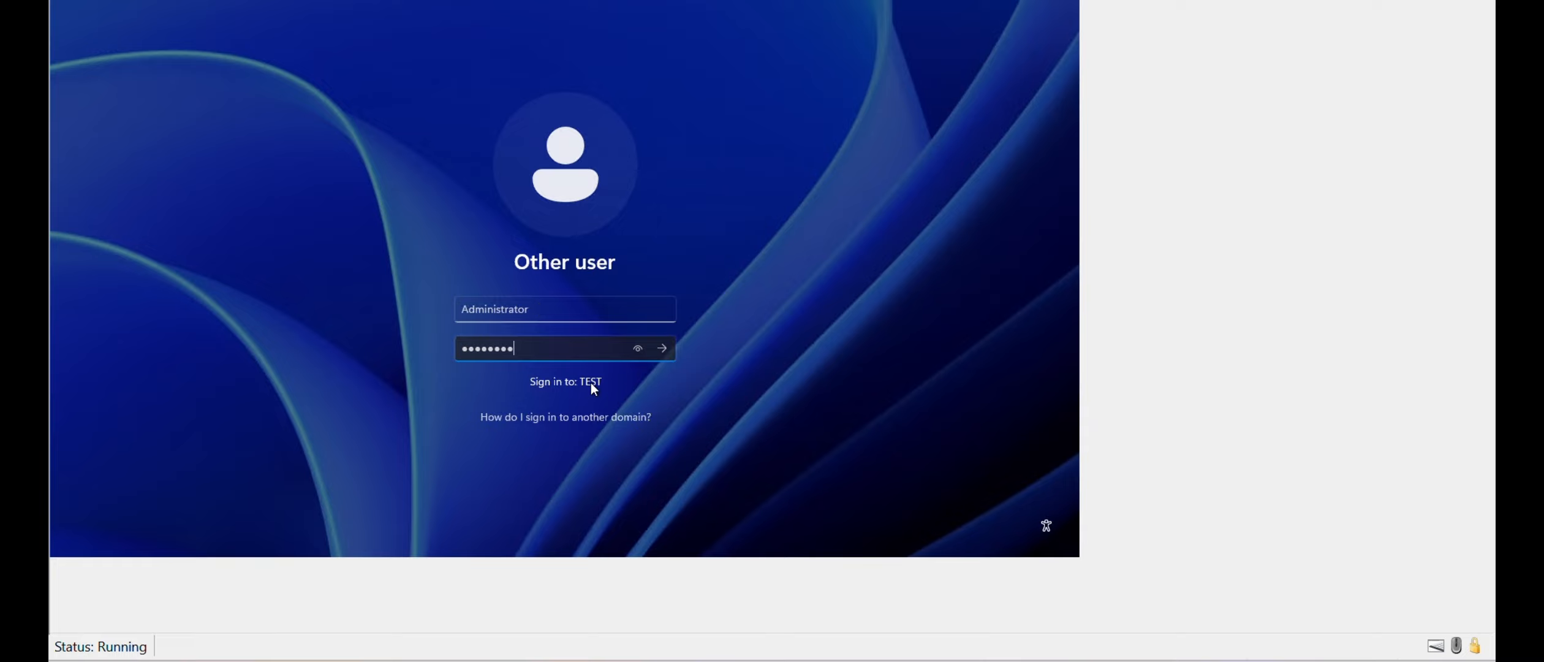
pyautogui.click(668, 348)
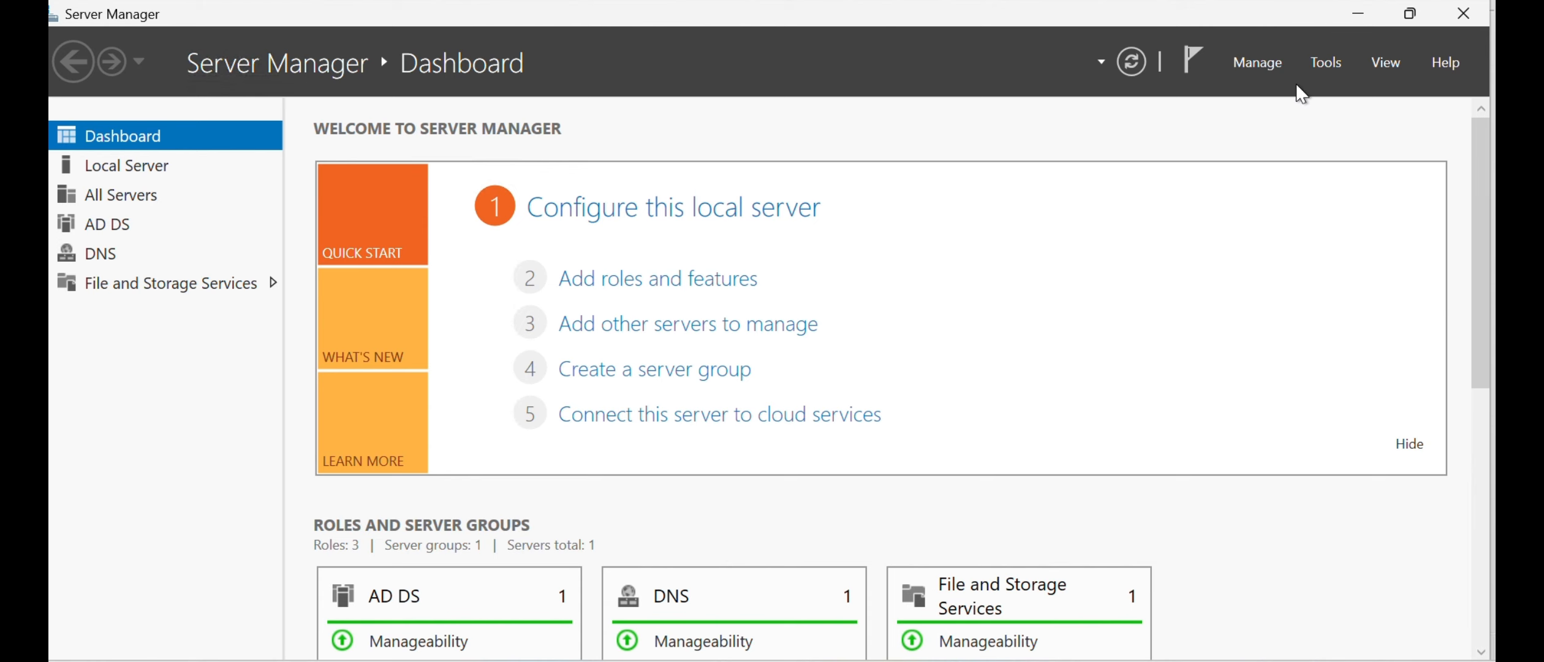
# - Open Active Directory Users and Computers in a maximized window and display the Builtin container of the Test.local domain
pyautogui.click(1318, 68)
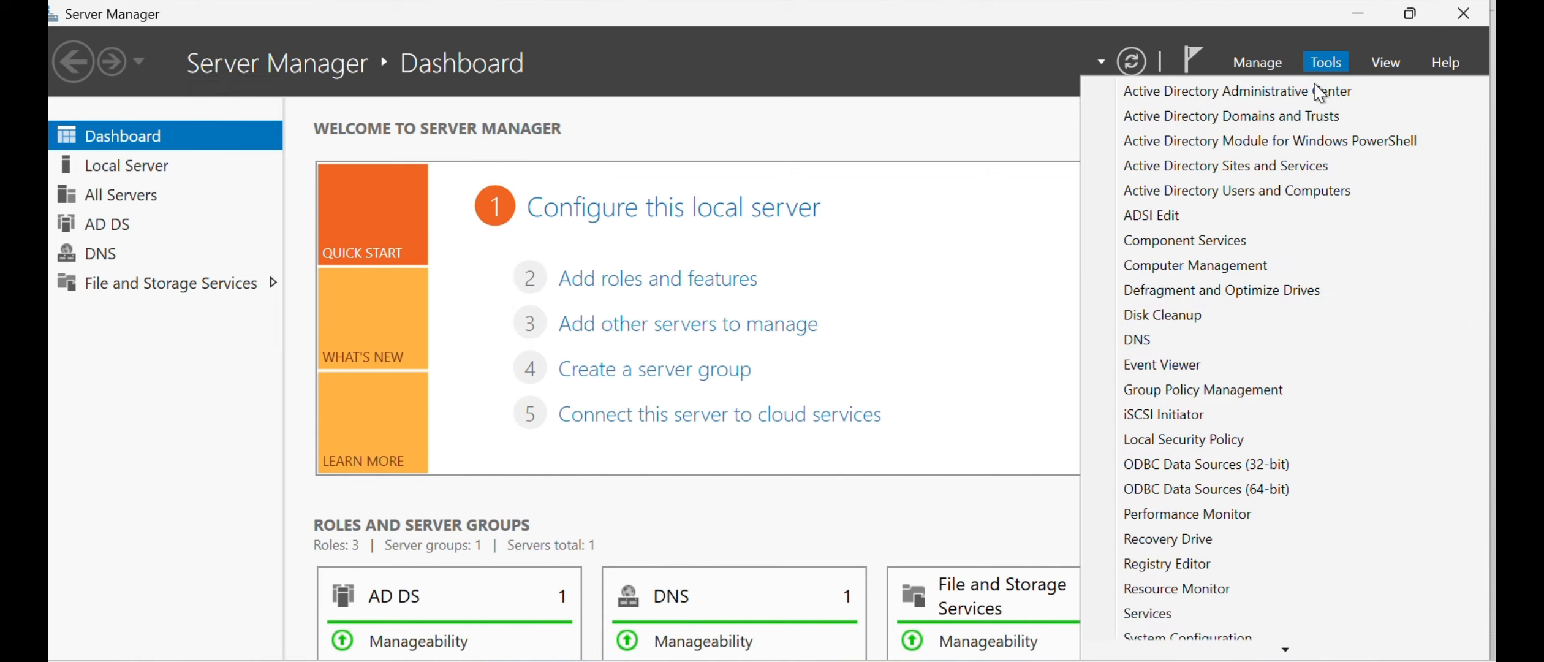
pyautogui.click(1253, 184)
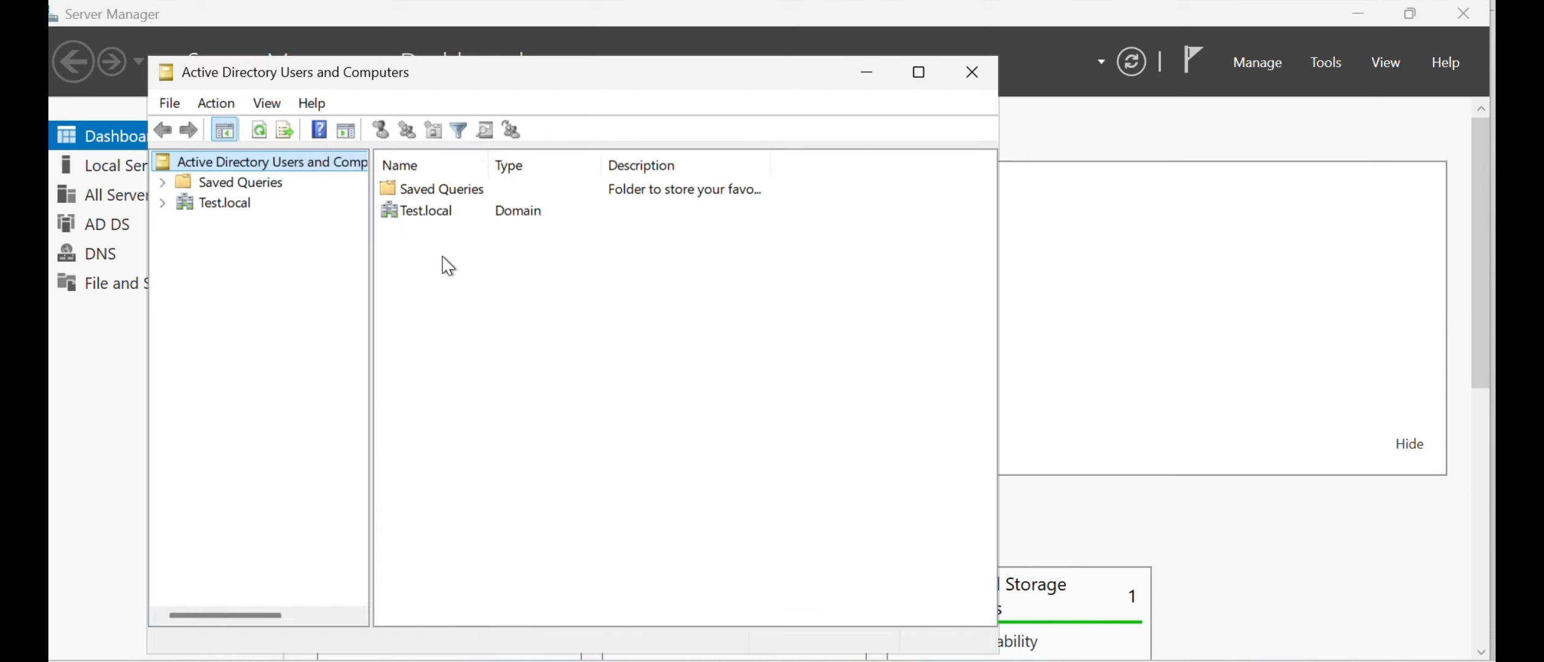
pyautogui.click(917, 73)
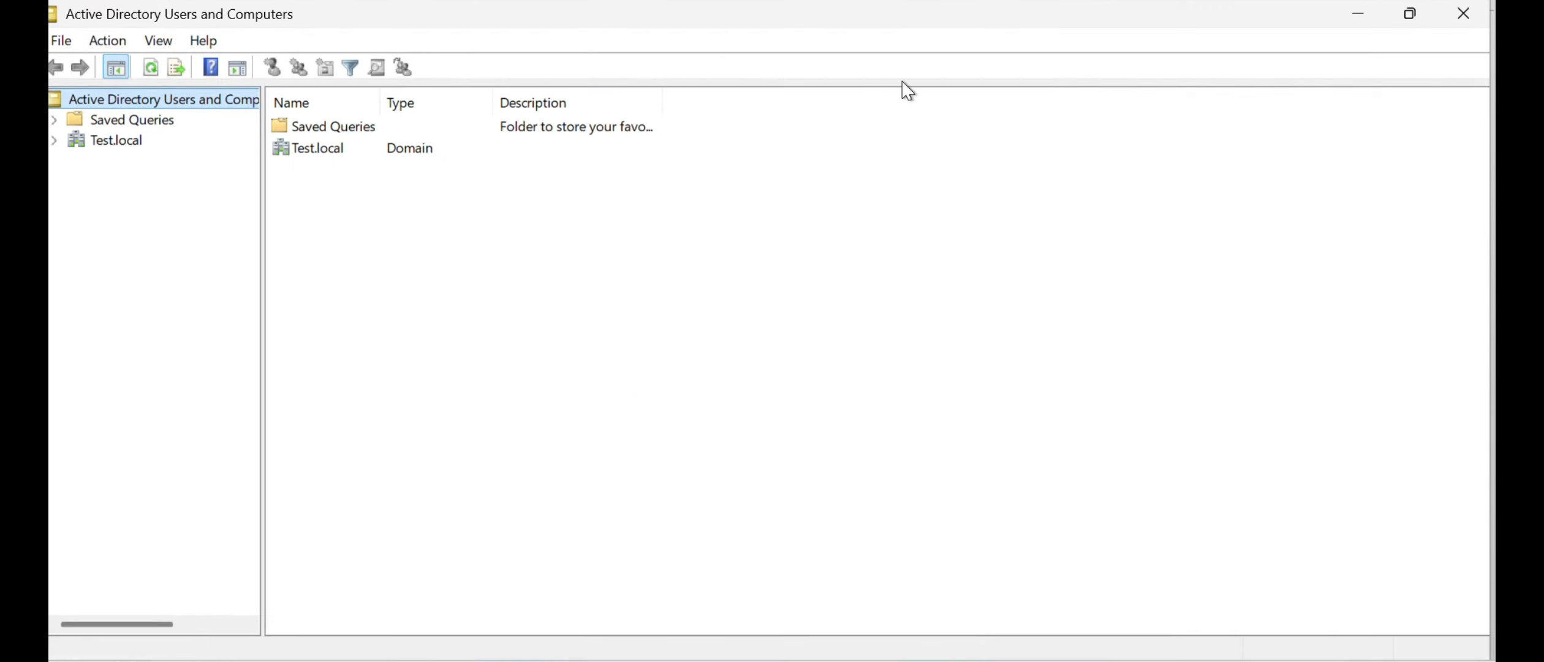
pyautogui.click(95, 144)
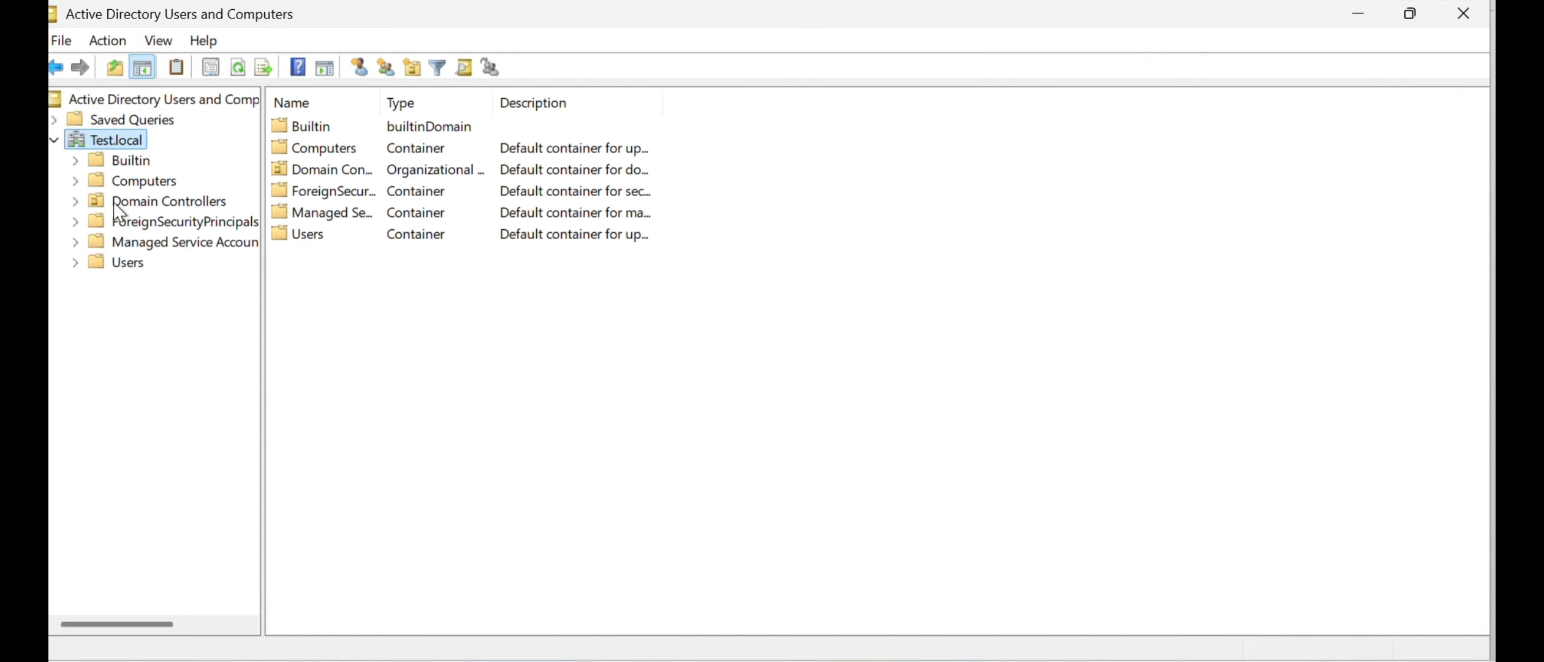
pyautogui.click(127, 160)
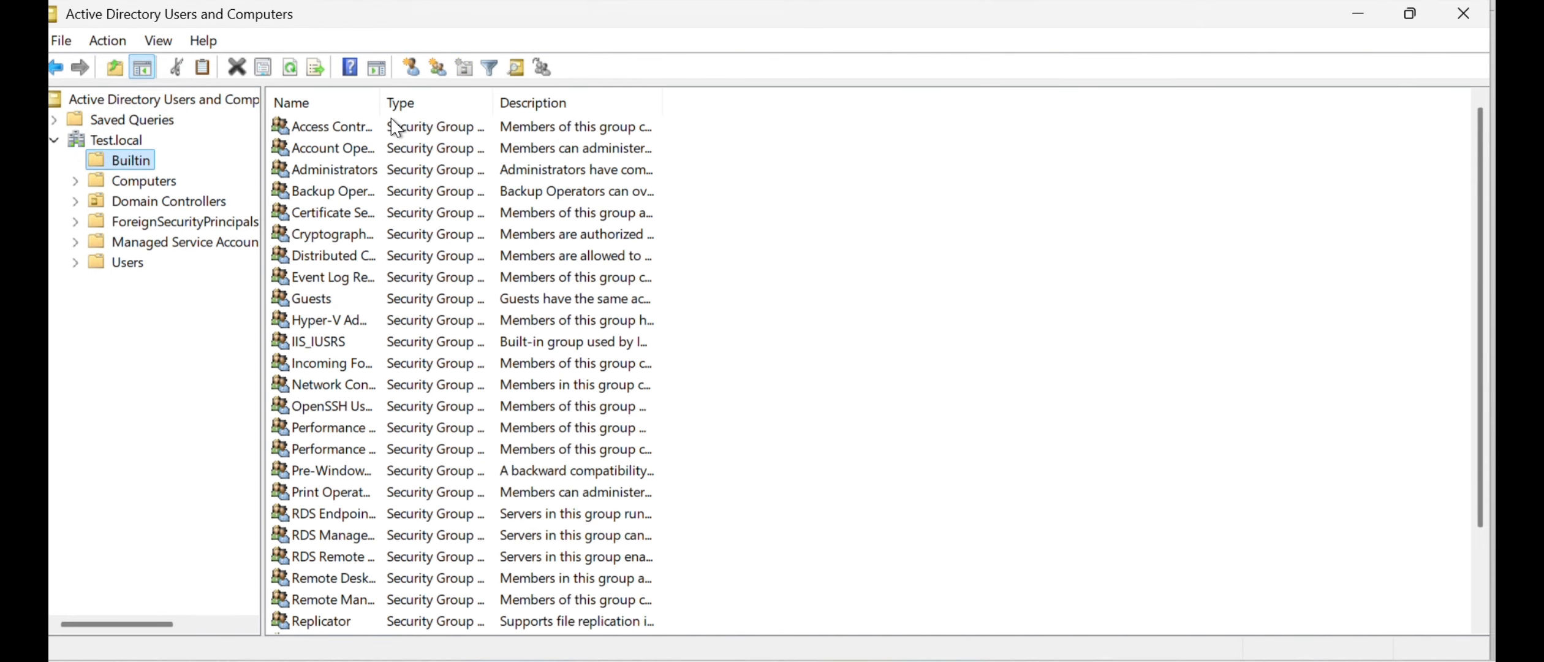
# - Widen the name column for the Builtin and Users containers and examine their full group and account names
pyautogui.moveTo(384, 99); pyautogui.dragTo(603, 100)
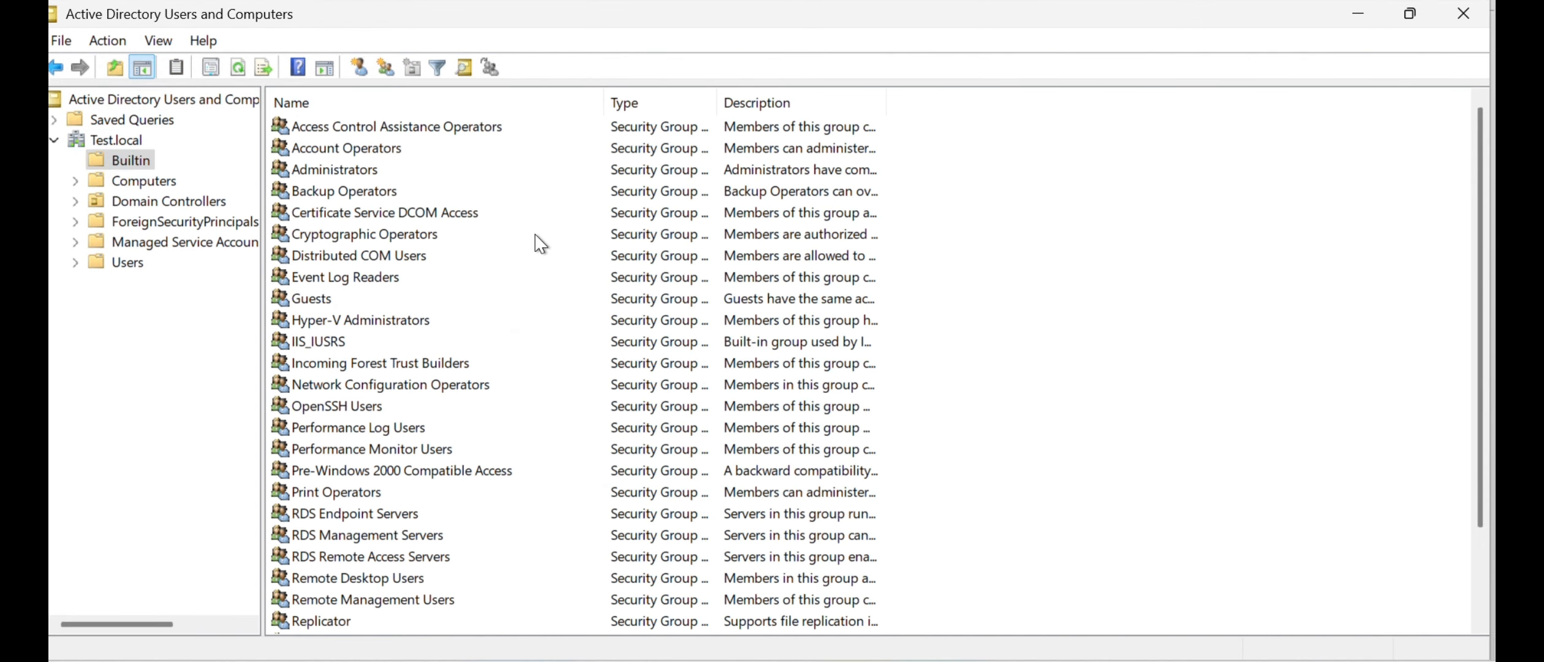
pyautogui.scroll(-1, 527, 257)
pyautogui.scroll(-1, 363, 343)
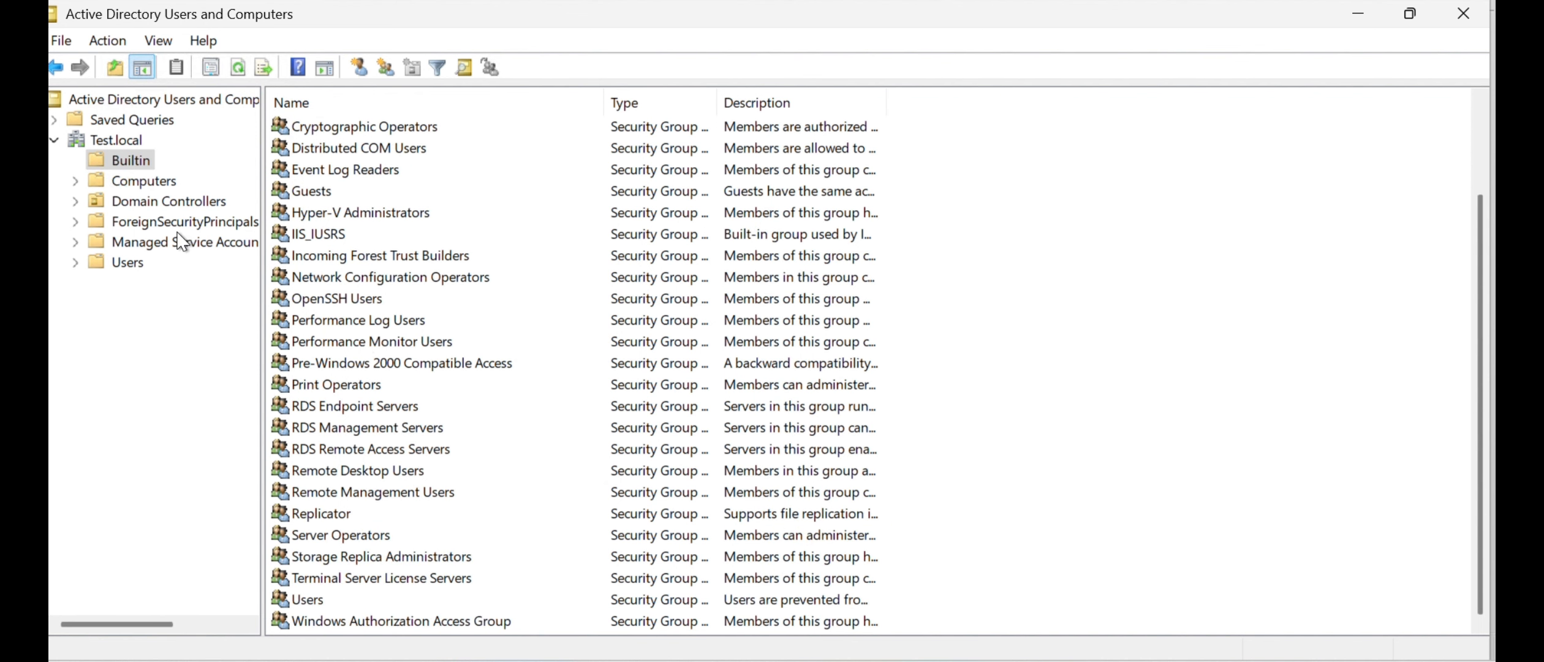
pyautogui.click(122, 264)
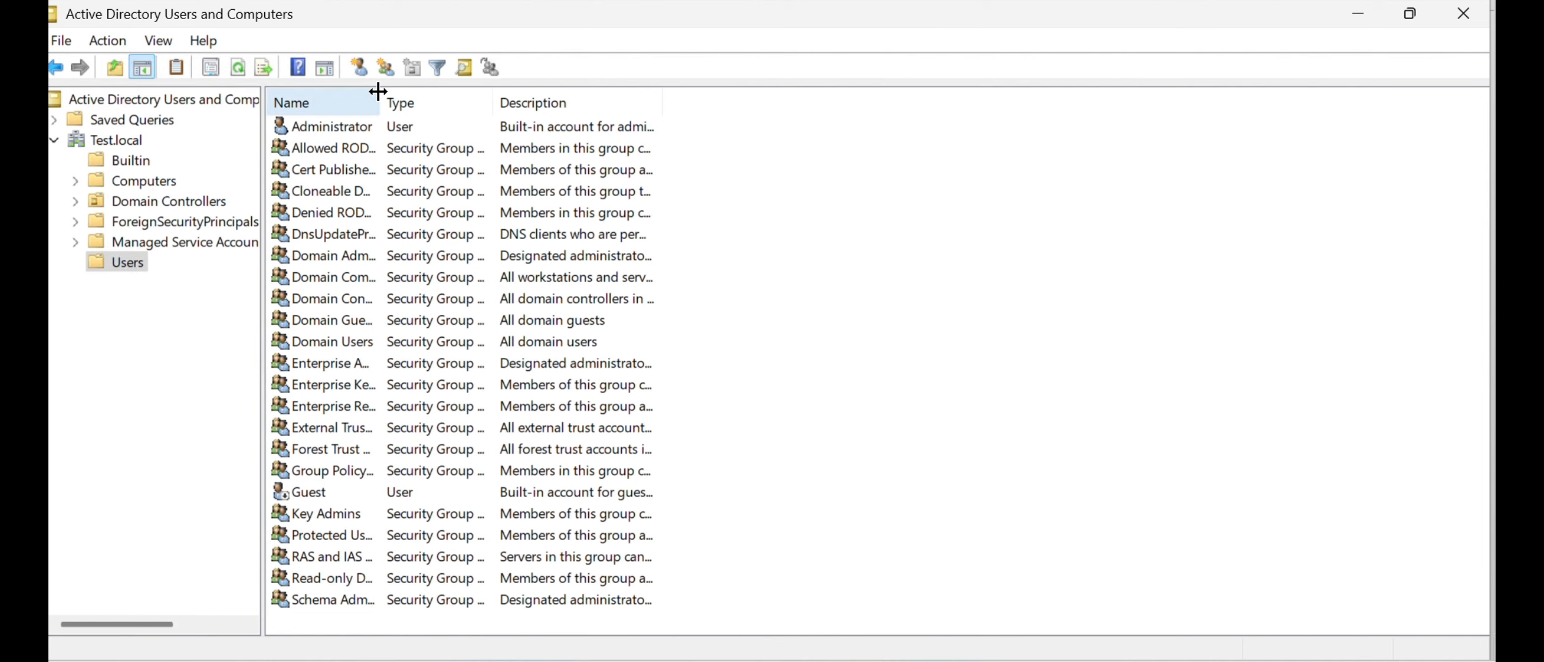
pyautogui.moveTo(378, 100); pyautogui.dragTo(535, 98)
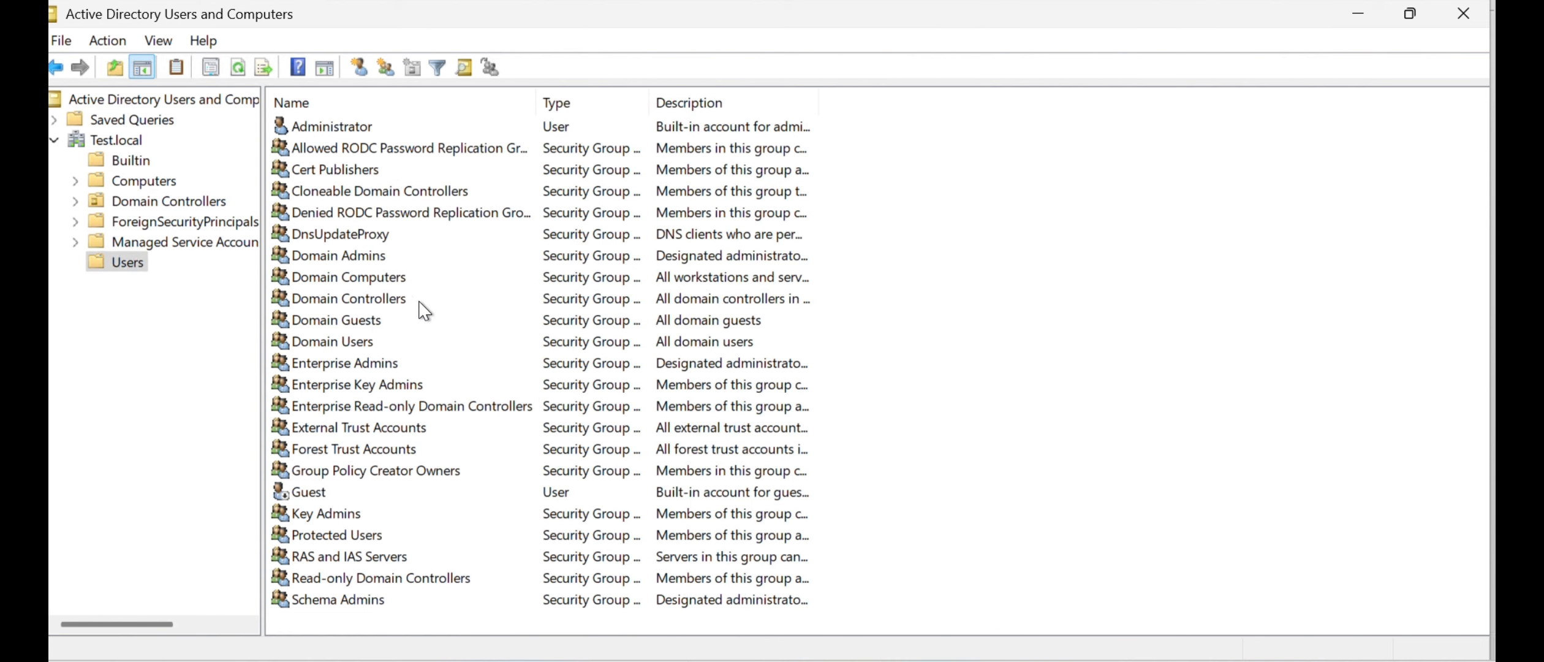
# - Inspect the contents of the Managed Service Accounts, Domain Controllers and Computers containers of Test.local
pyautogui.click(173, 245)
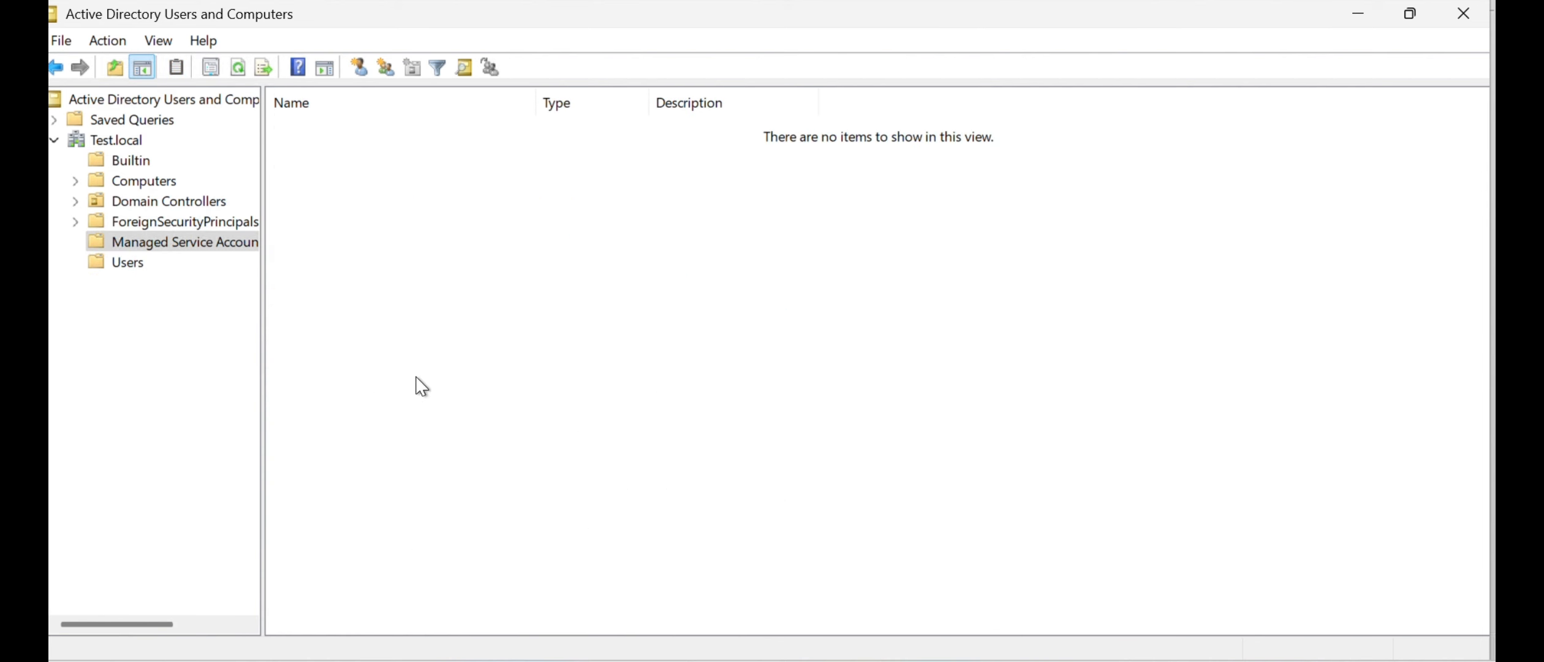
pyautogui.click(171, 201)
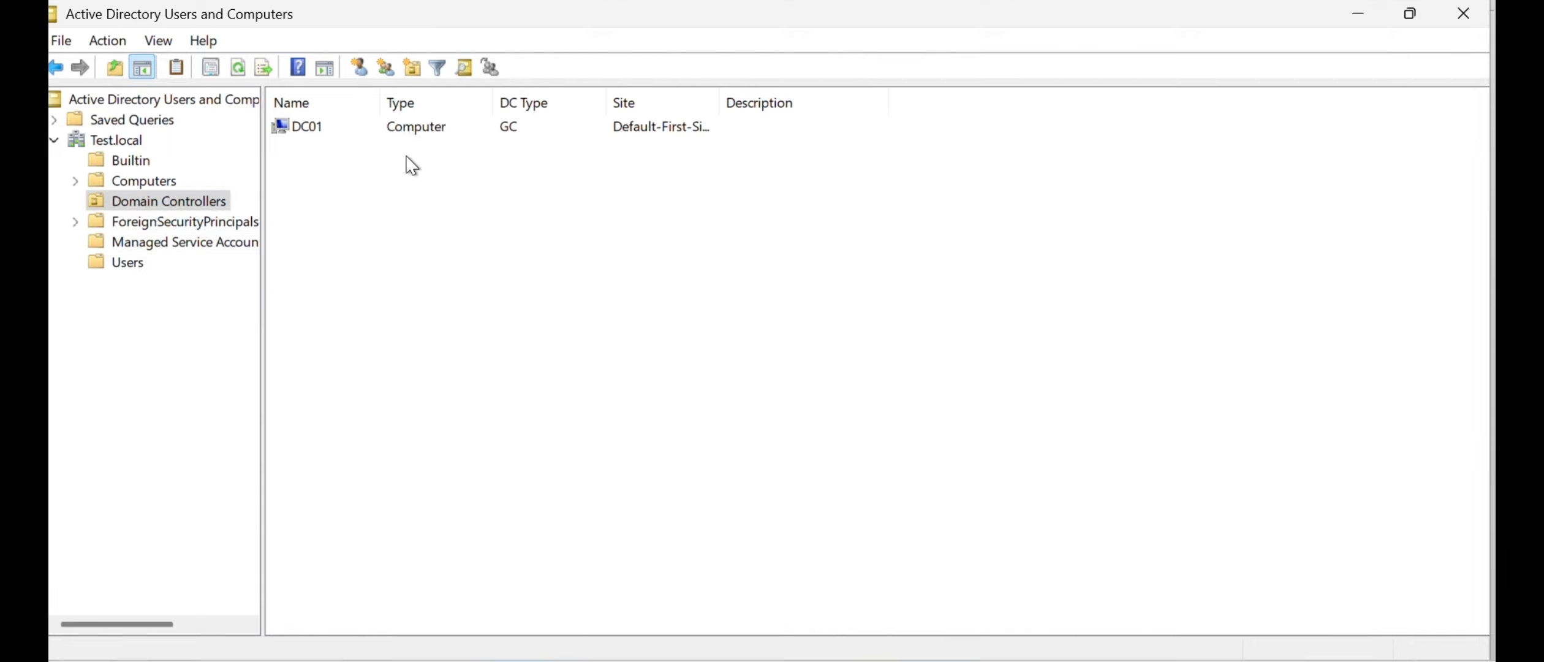
pyautogui.click(151, 178)
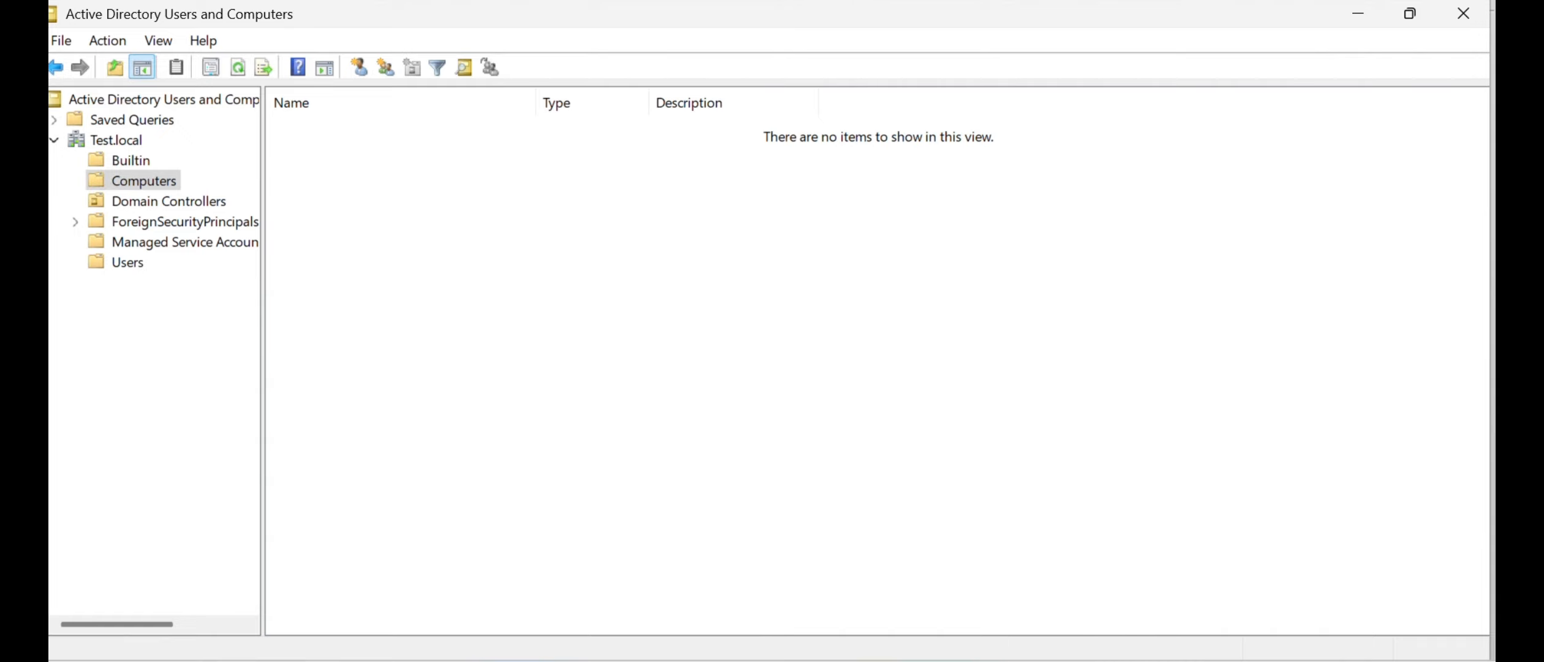
# - Open DNS Manager from Server Manager and display the records of the Test.local forward lookup zone
pyautogui.click(735, 1)
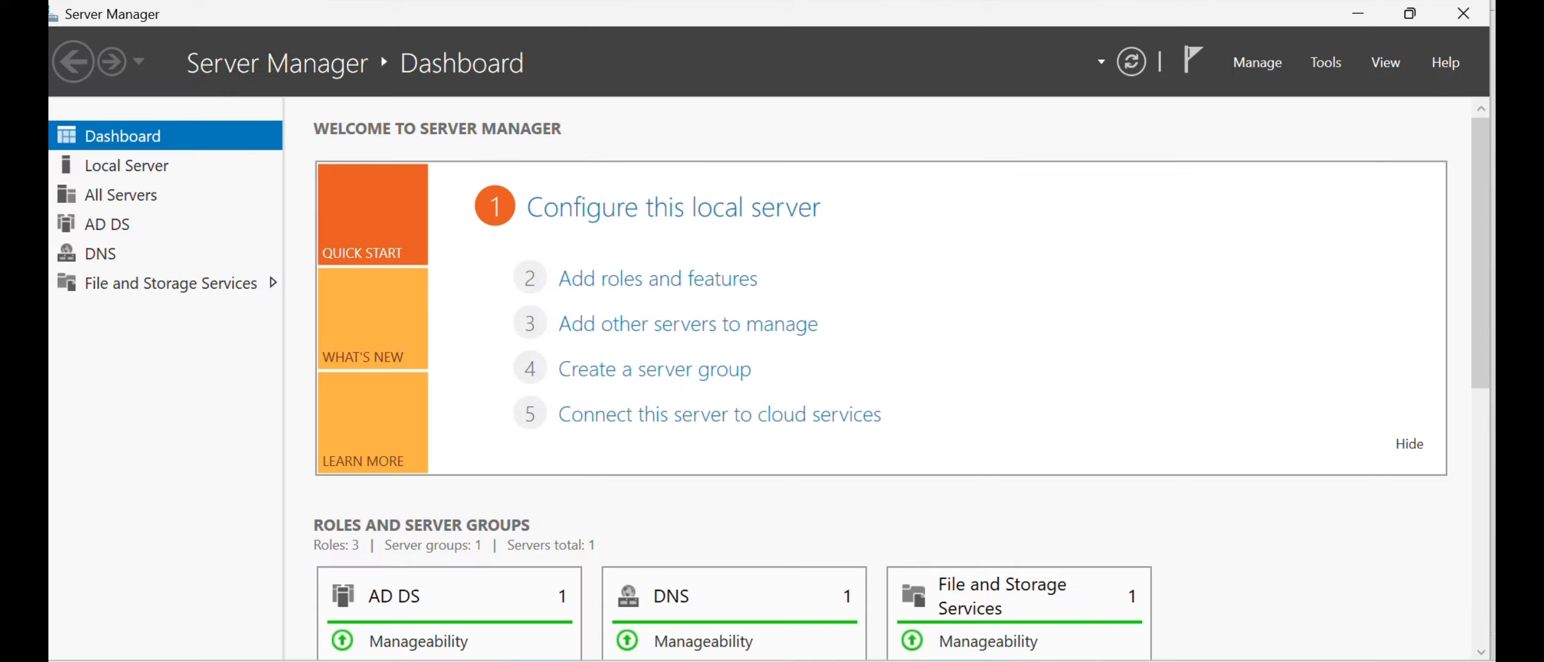
pyautogui.click(1322, 60)
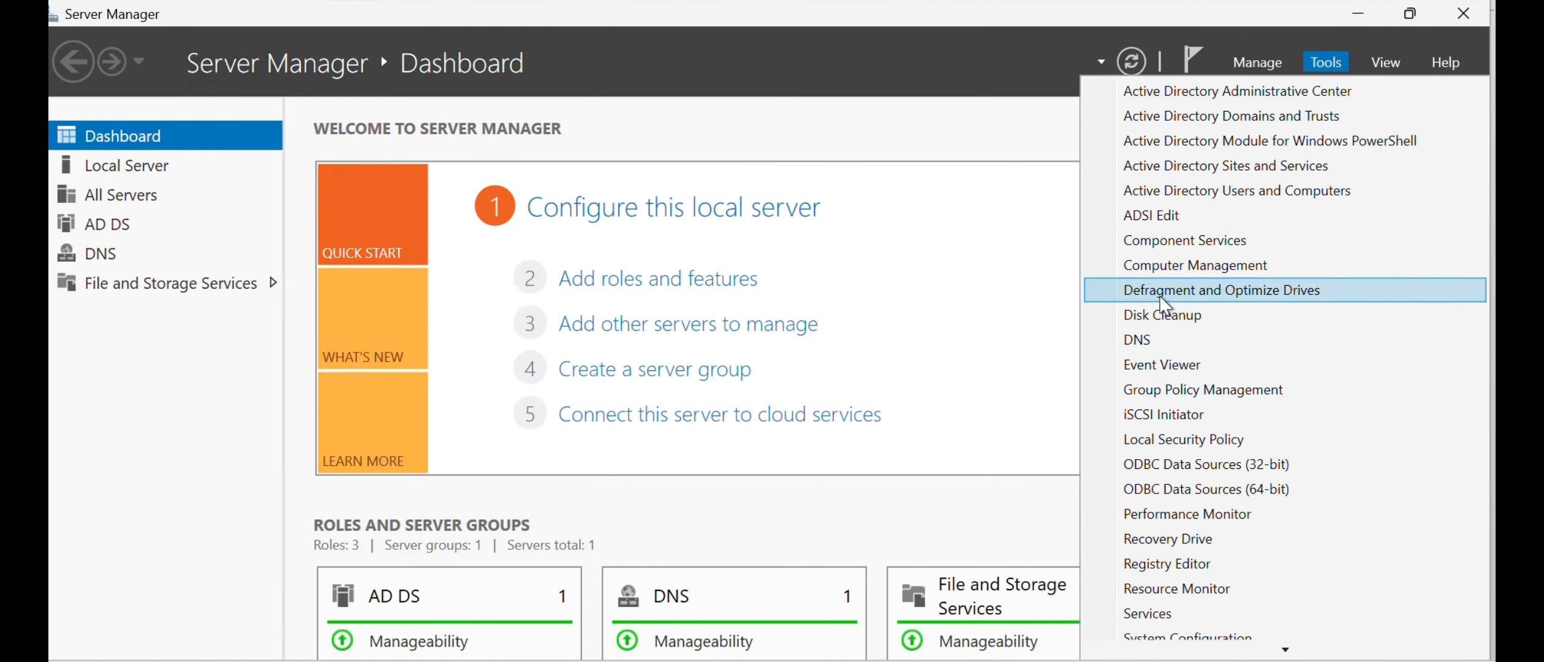
pyautogui.click(1130, 341)
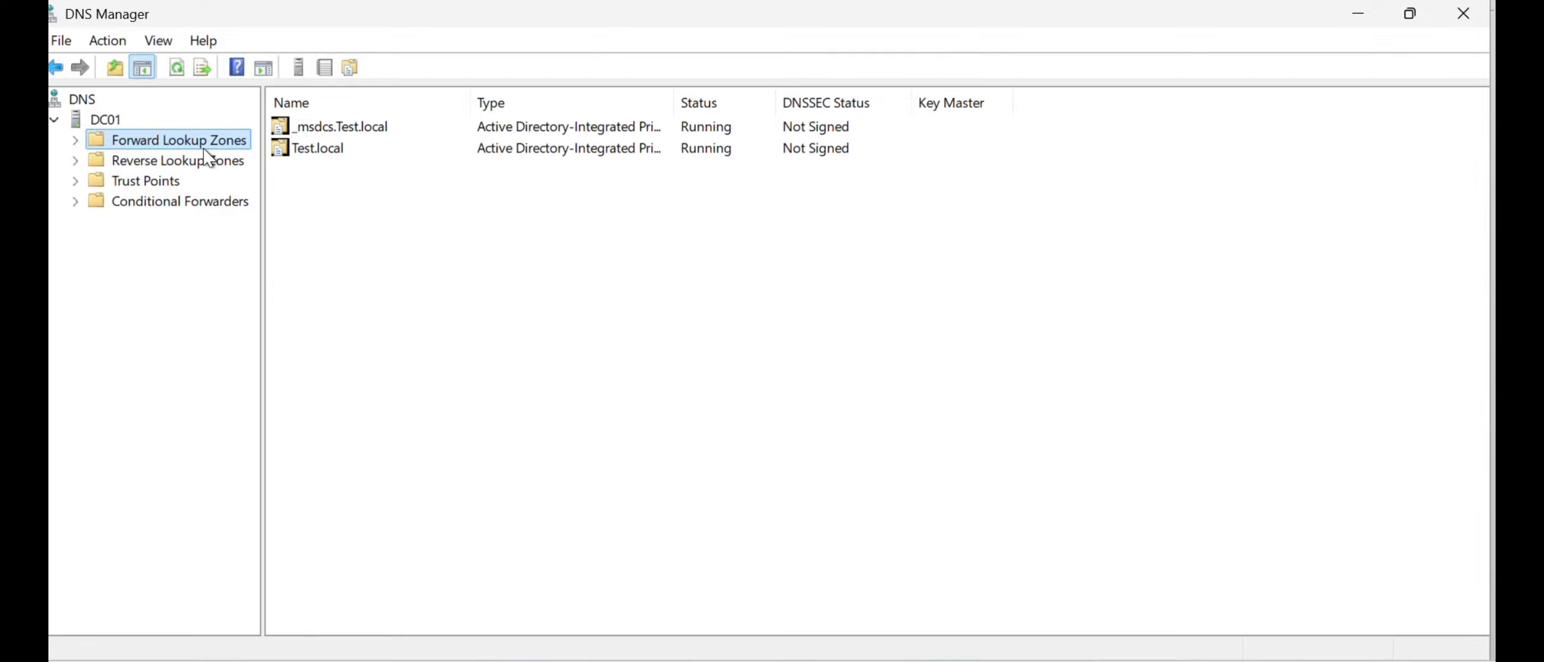
pyautogui.doubleClick(174, 140)
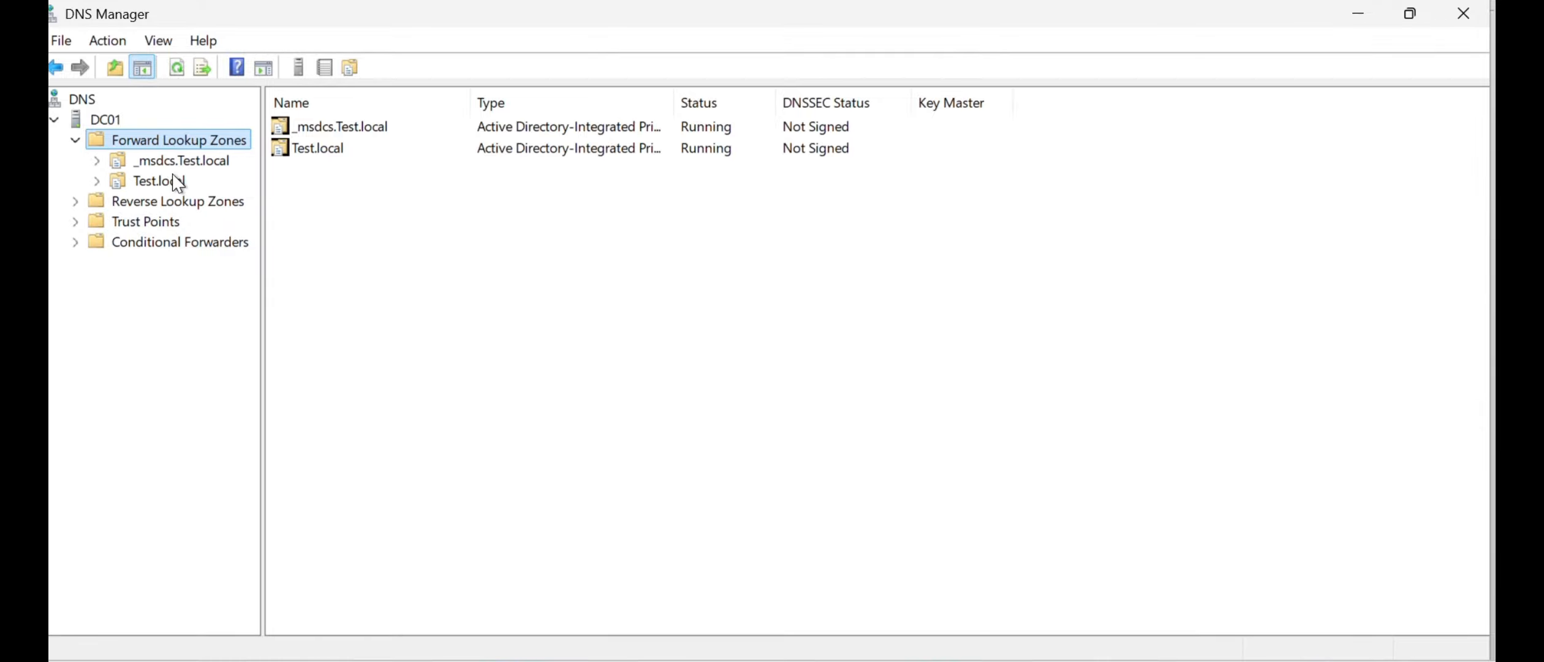
pyautogui.click(175, 200)
pyautogui.click(169, 181)
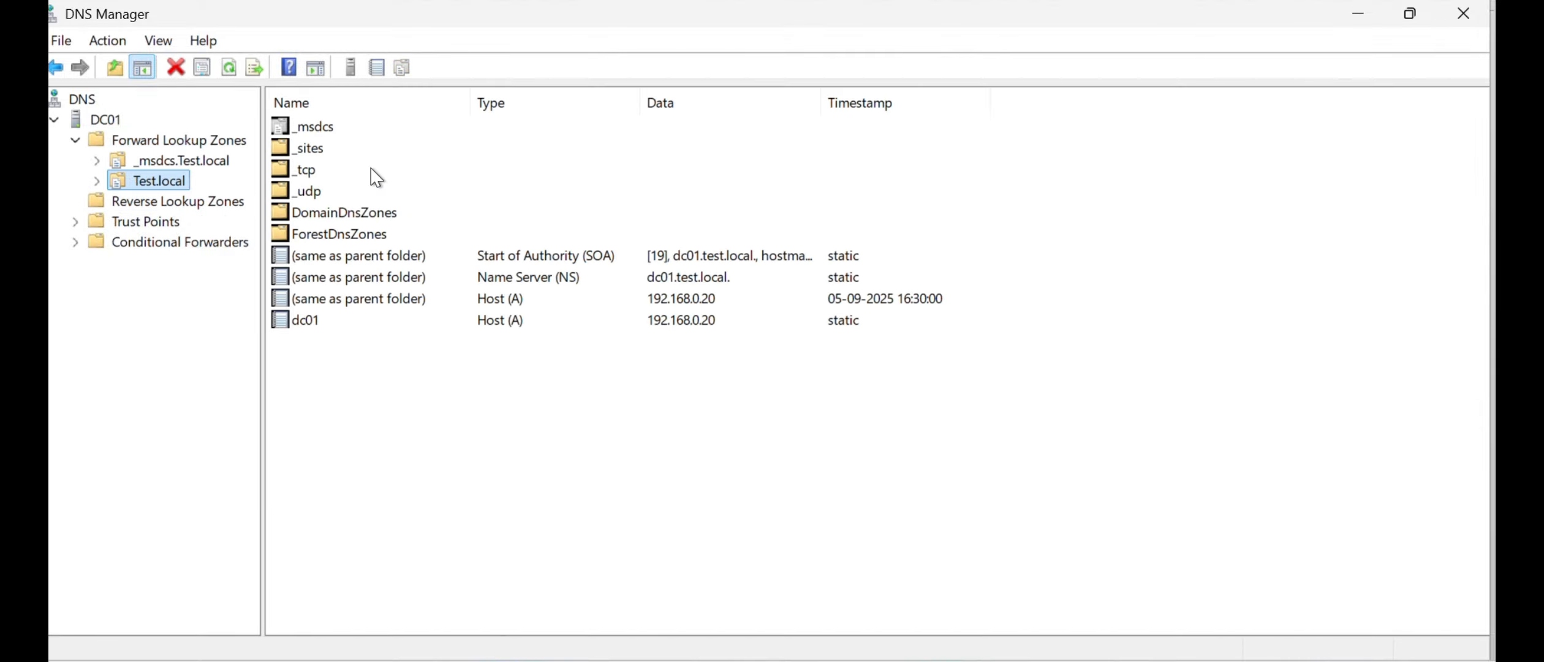
# - Start a new reverse lookup zone as an Active Directory-stored primary zone, replicated to all DNS servers on domain controllers in the Test.local domain
pyautogui.click(212, 208)
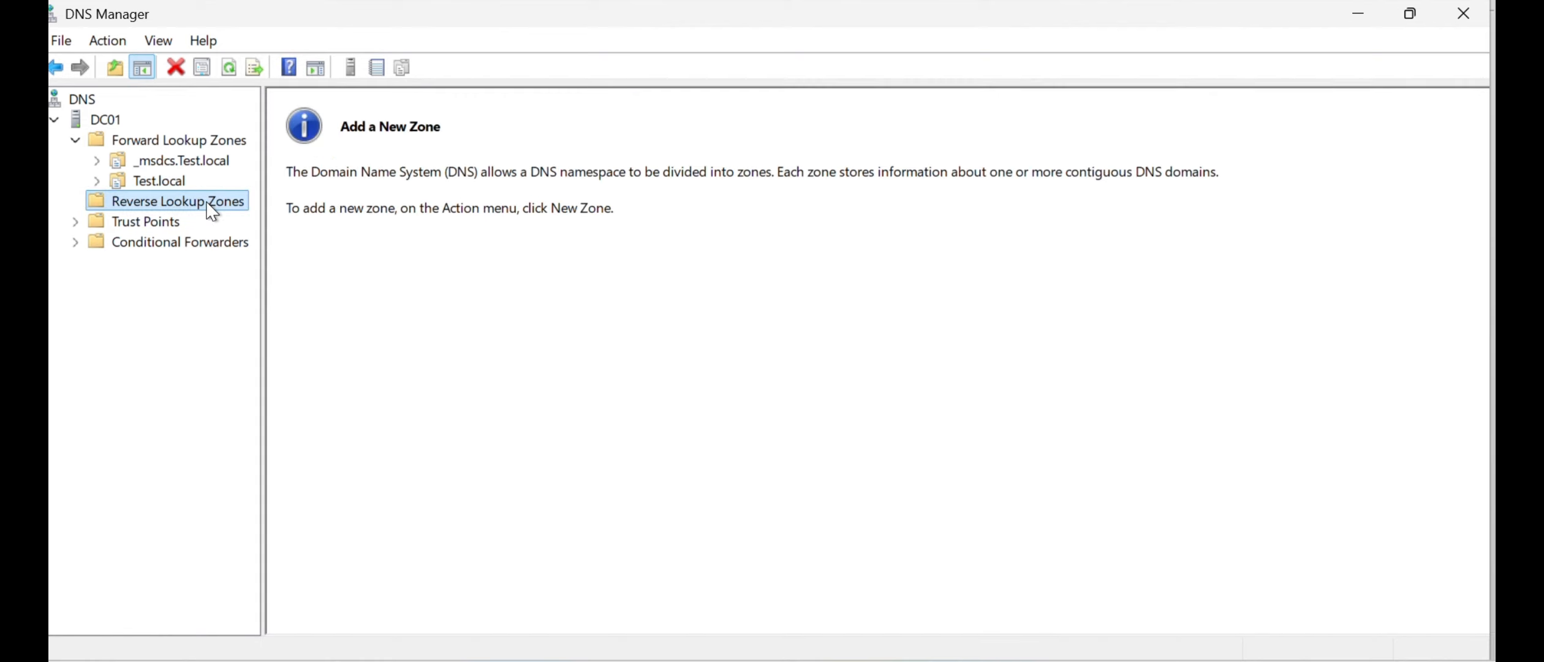
pyautogui.rightClick(211, 207)
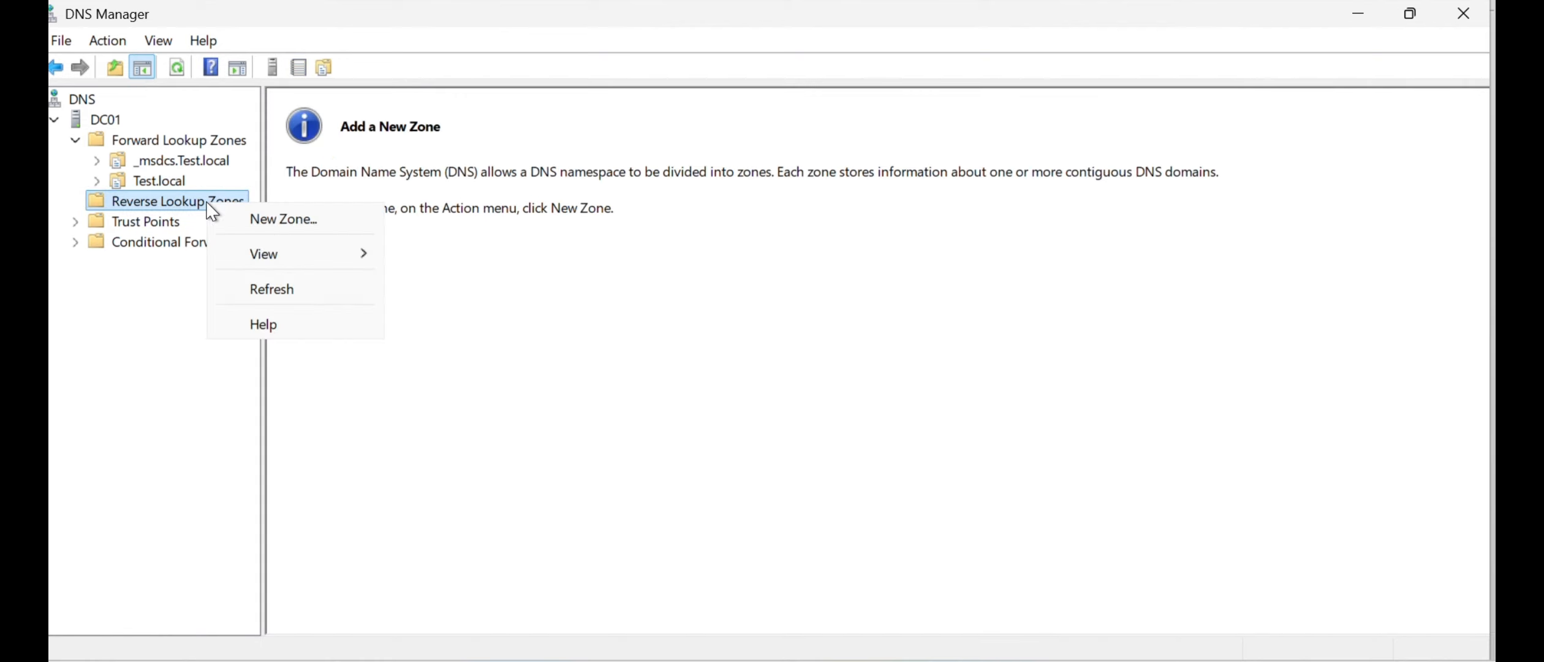
pyautogui.click(279, 222)
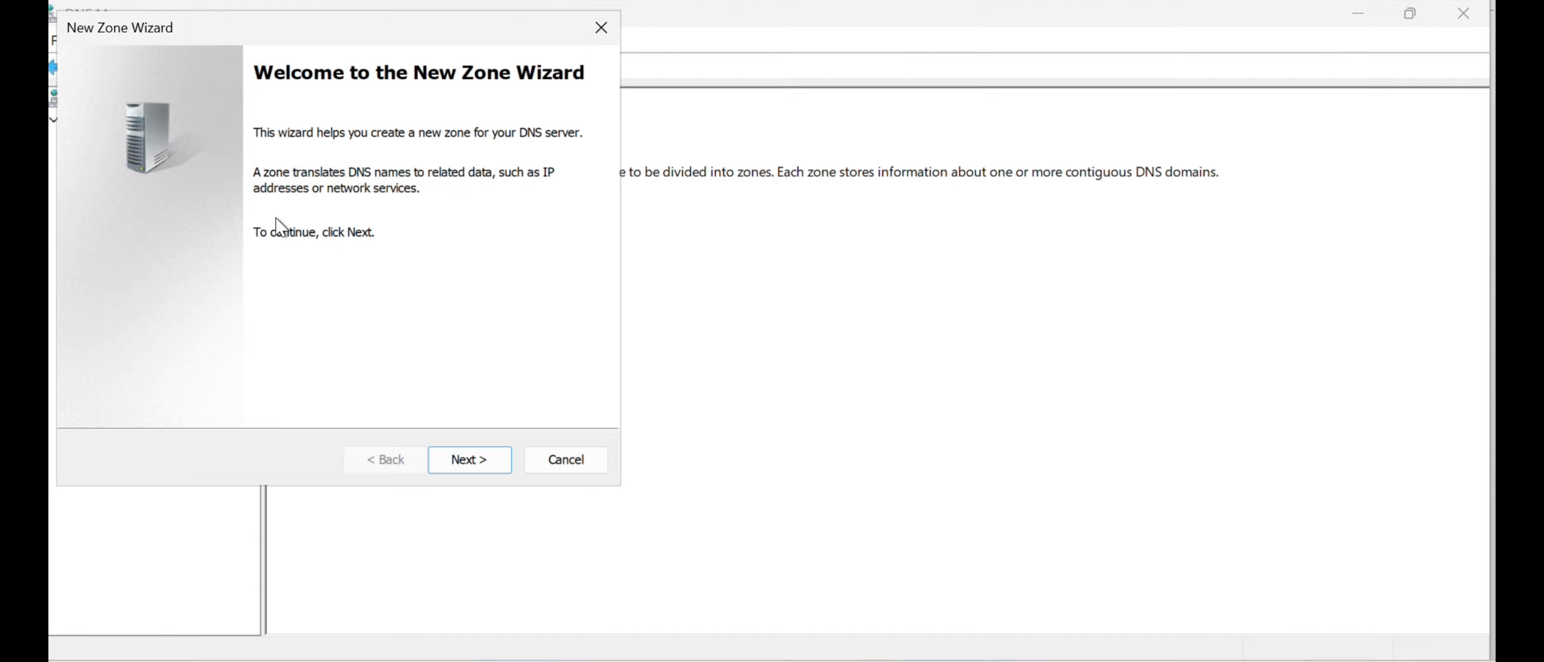
pyautogui.click(464, 457)
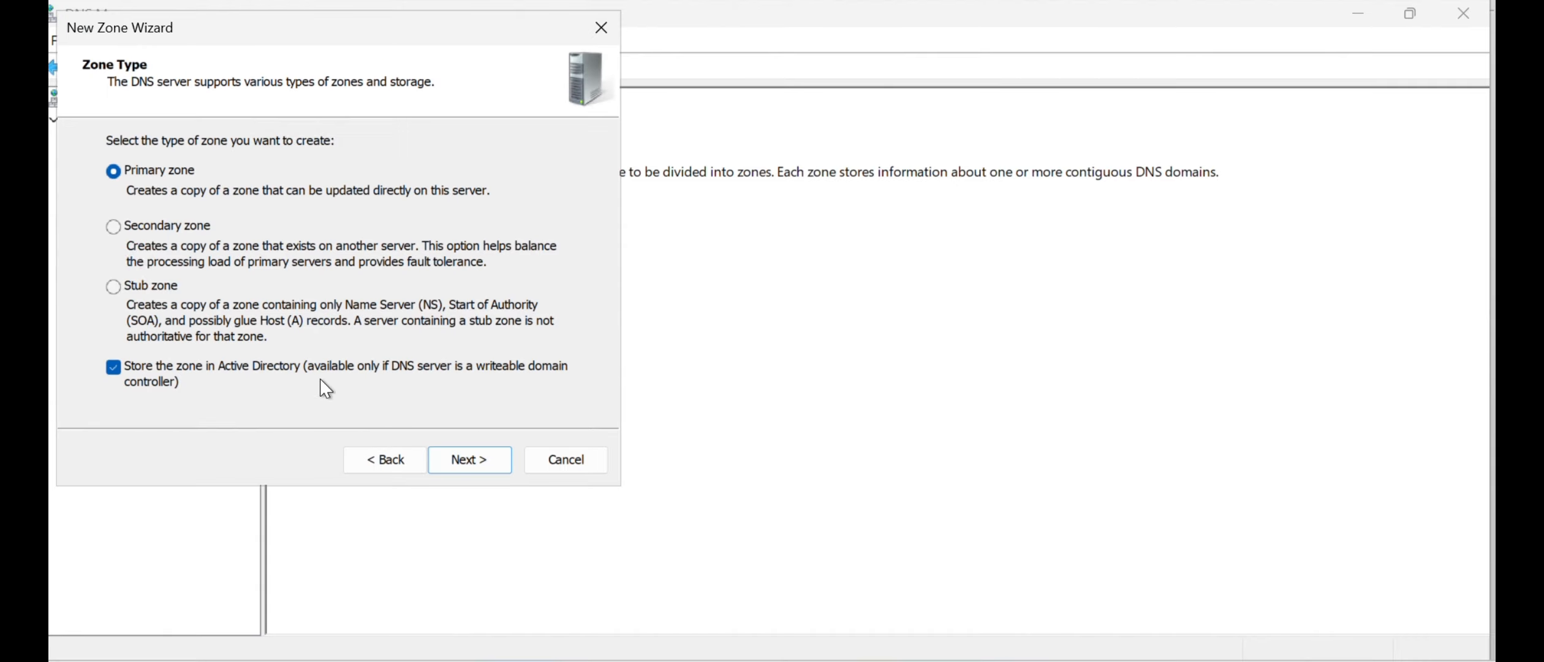
pyautogui.moveTo(448, 35); pyautogui.dragTo(713, 59)
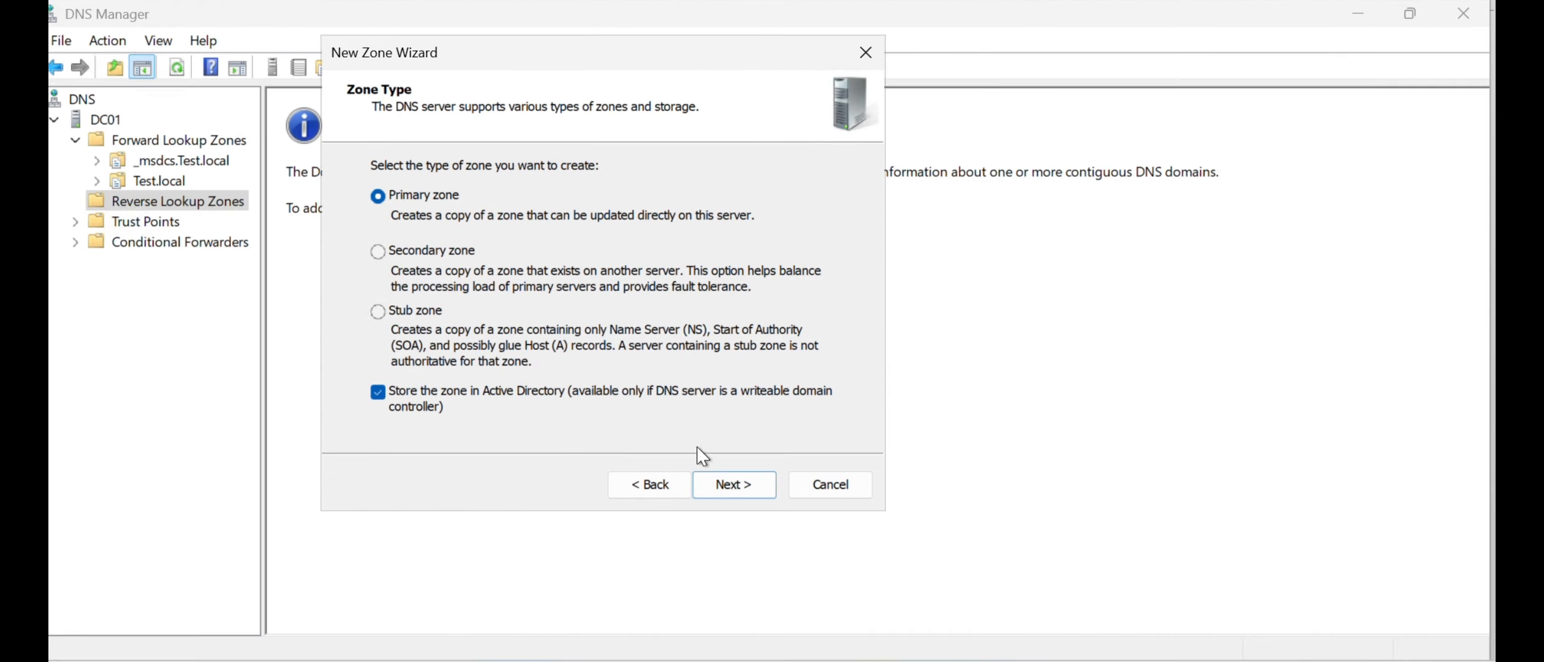
pyautogui.click(729, 489)
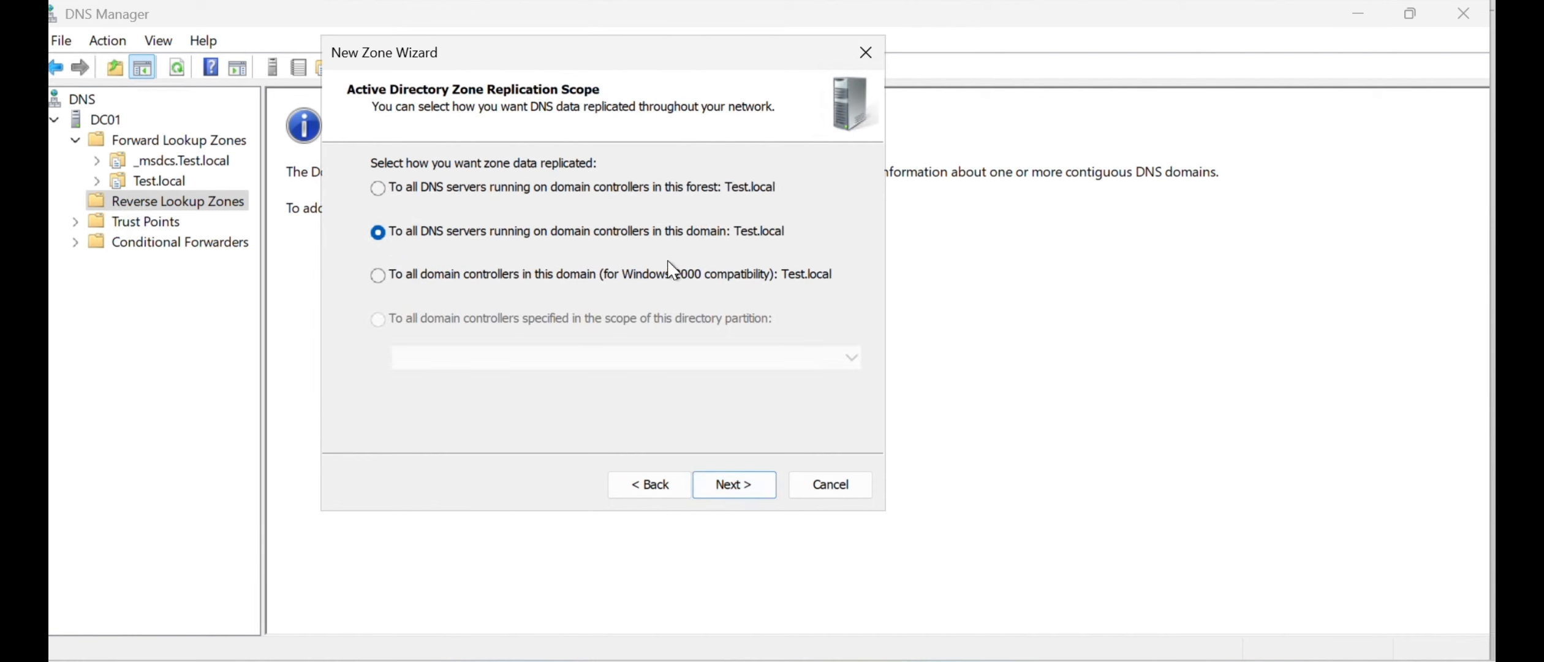
pyautogui.click(733, 491)
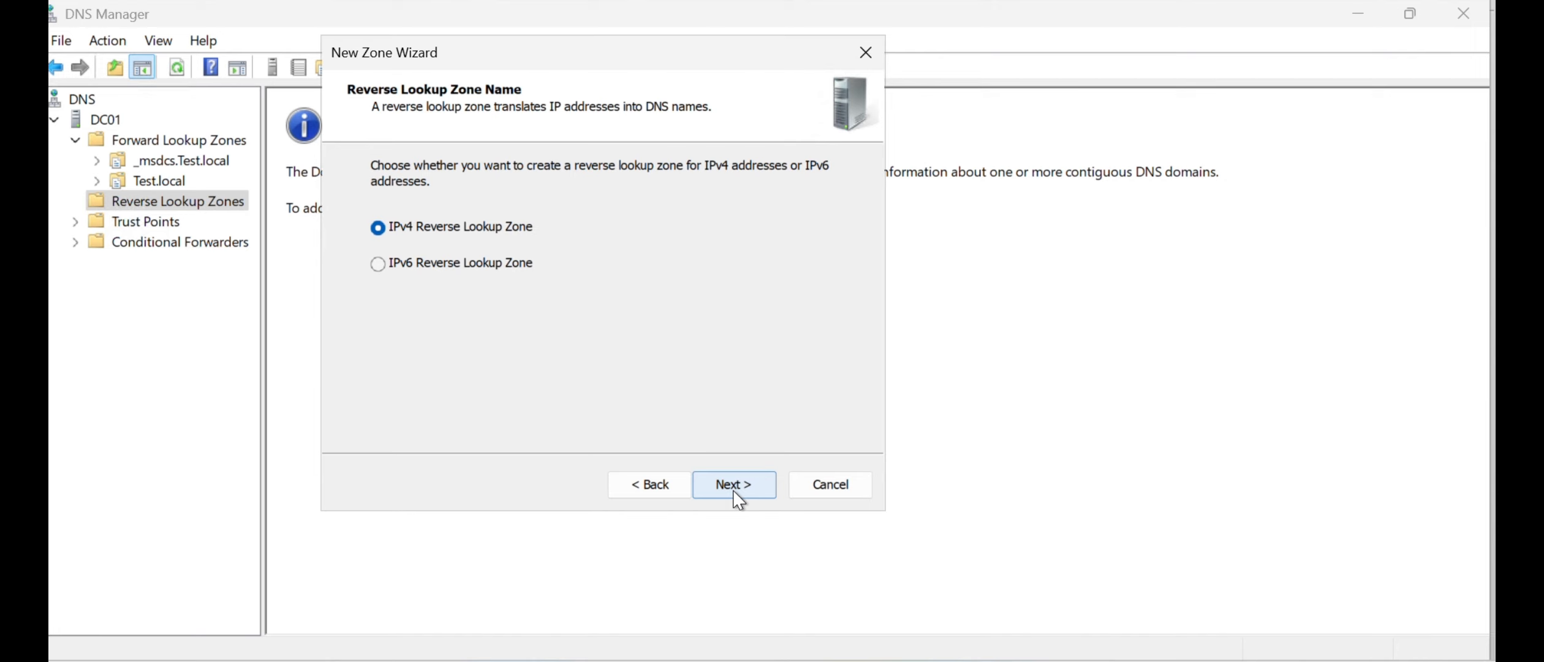
# - Create it as an IPv4 reverse lookup zone with network ID 192.168.0 and only secure dynamic updates, and display the new zone's records
pyautogui.click(720, 493)
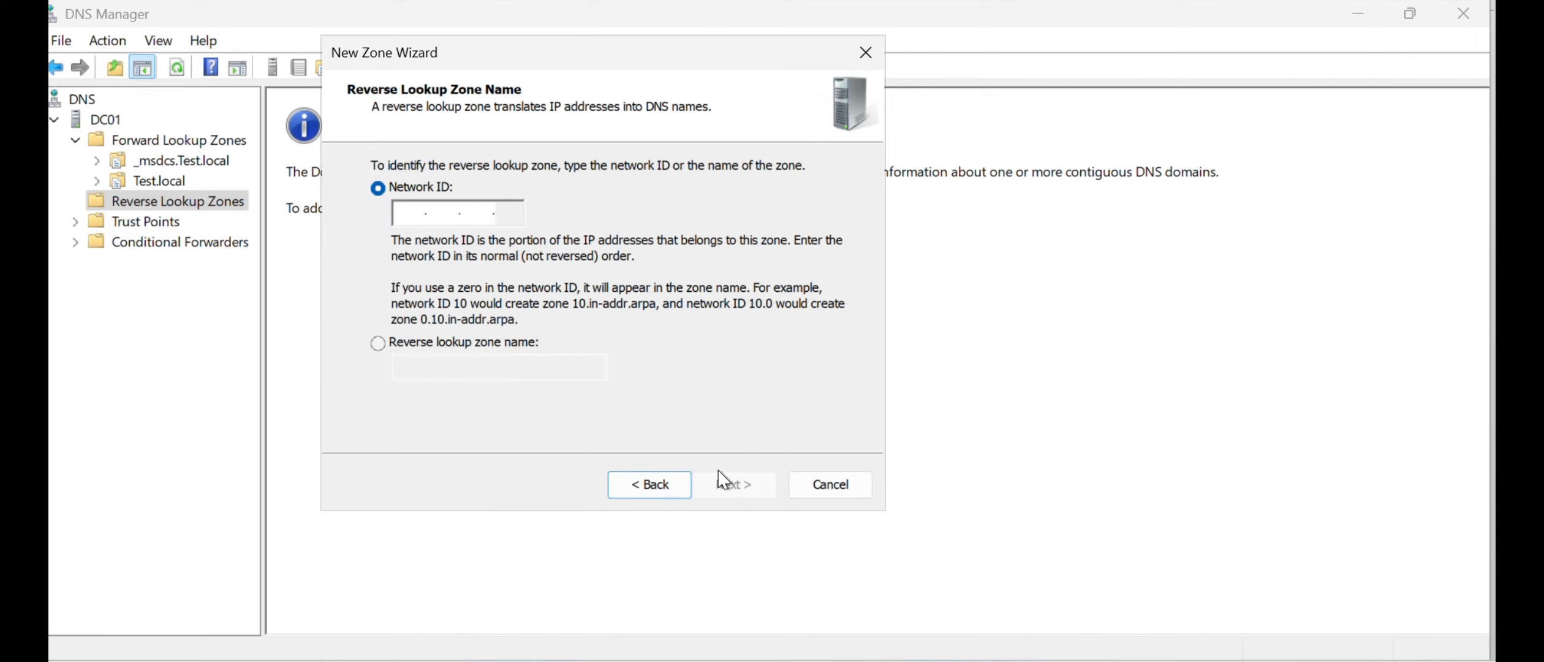
pyautogui.write('192 .168 .0 .')
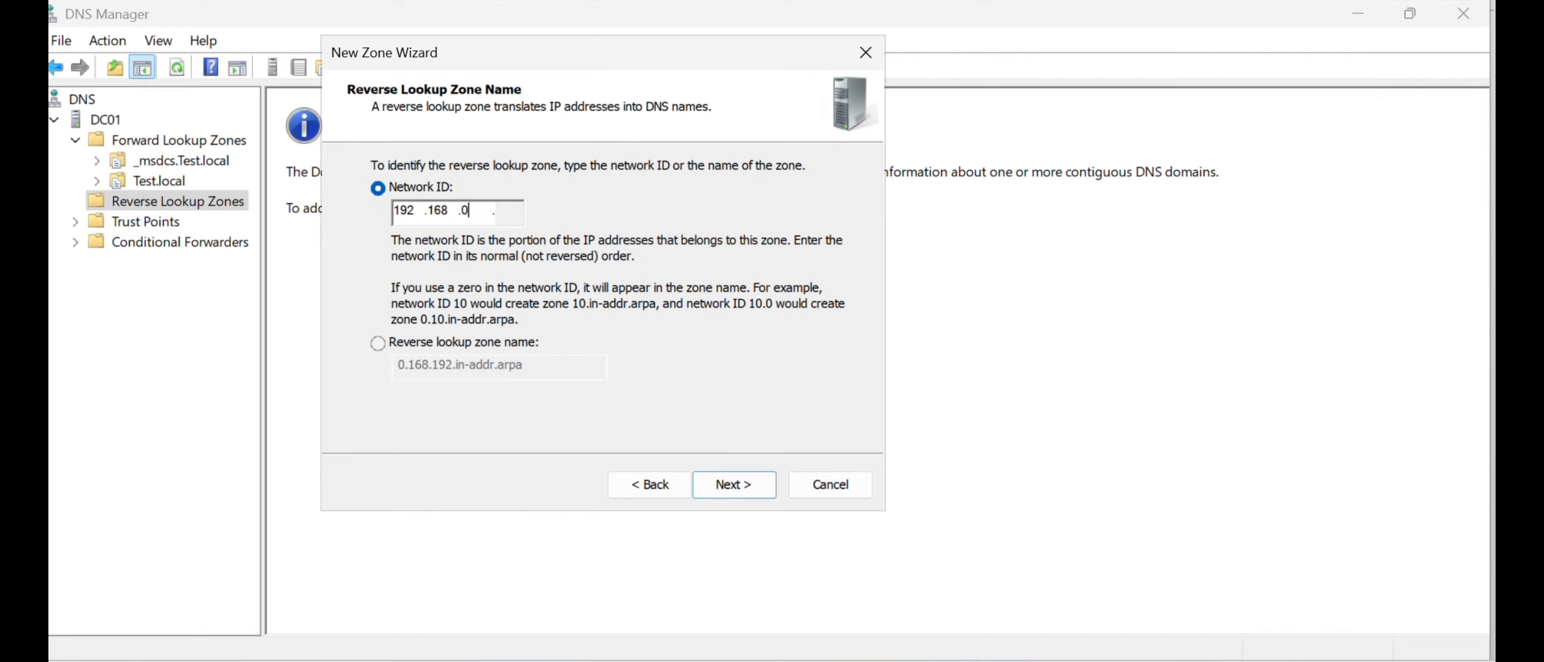
pyautogui.click(737, 497)
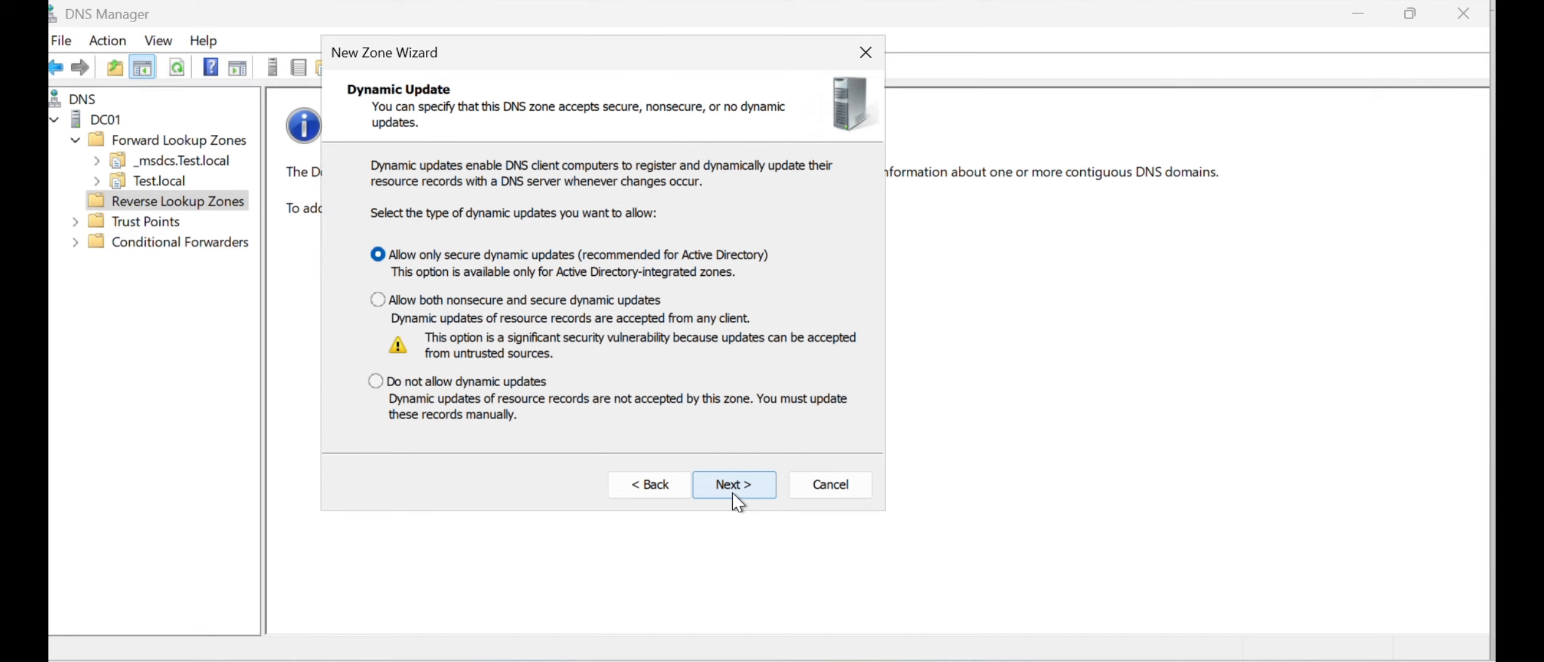
pyautogui.click(737, 495)
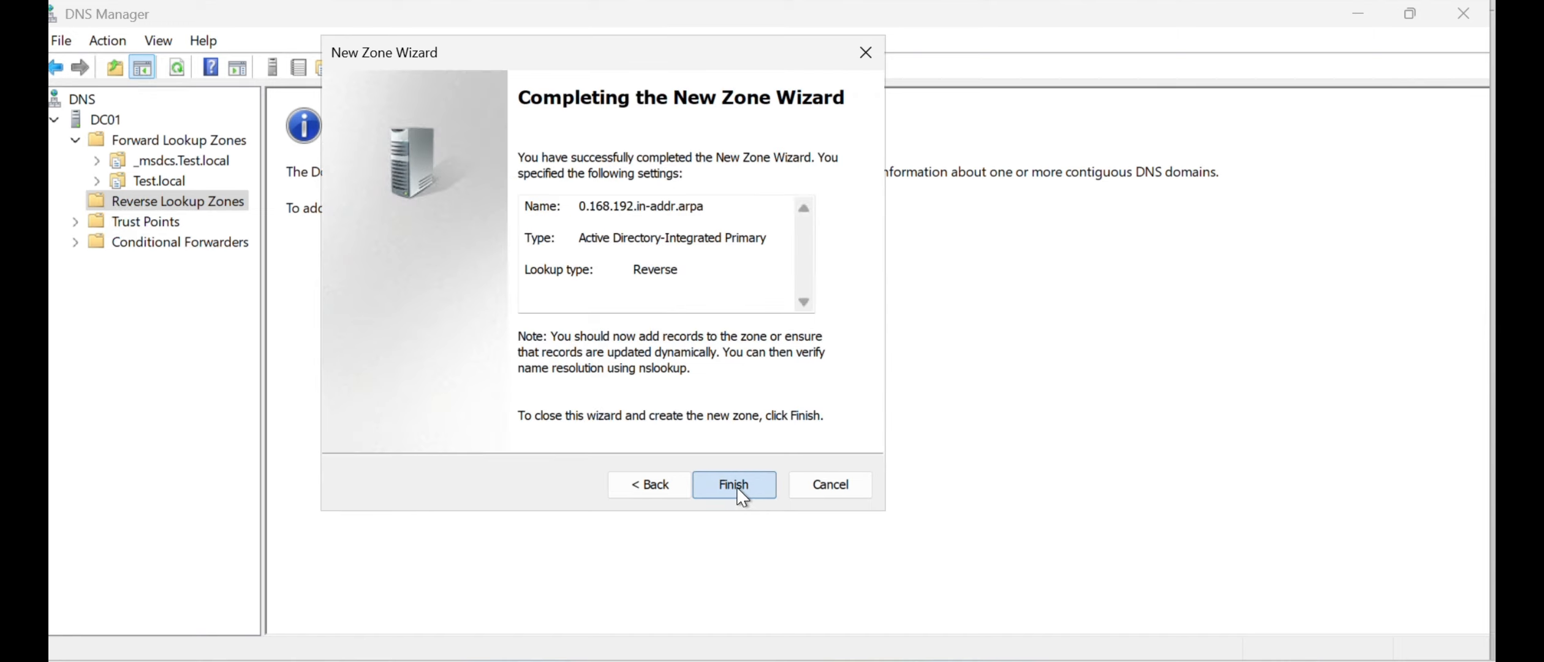
pyautogui.click(739, 493)
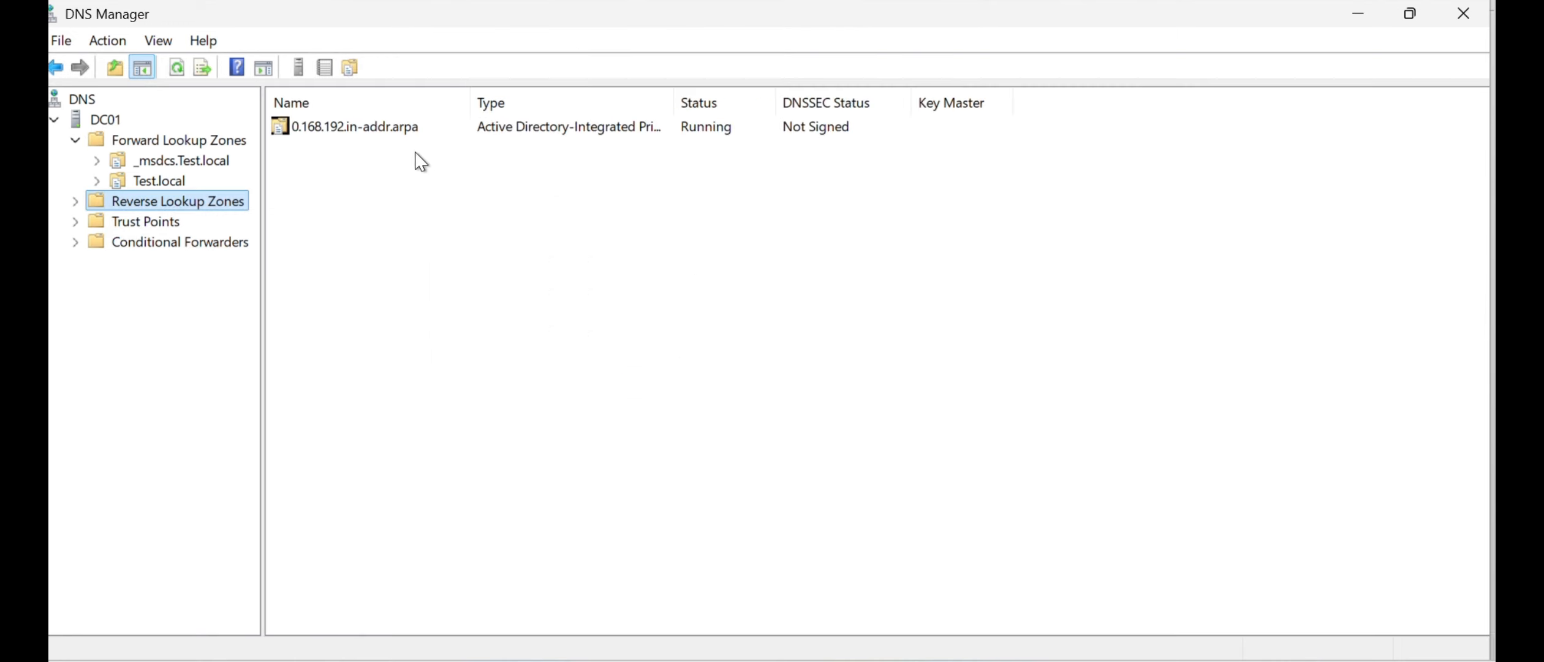
pyautogui.doubleClick(147, 205)
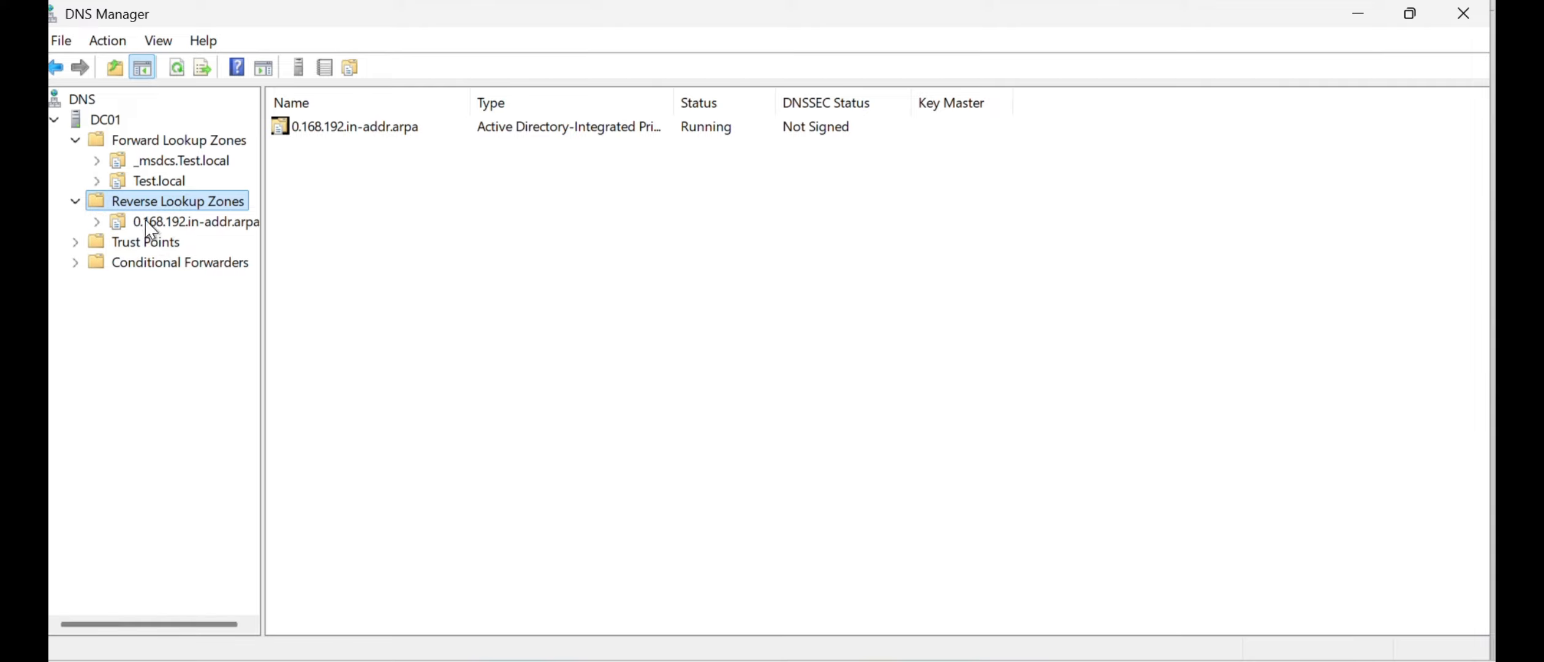
pyautogui.click(192, 229)
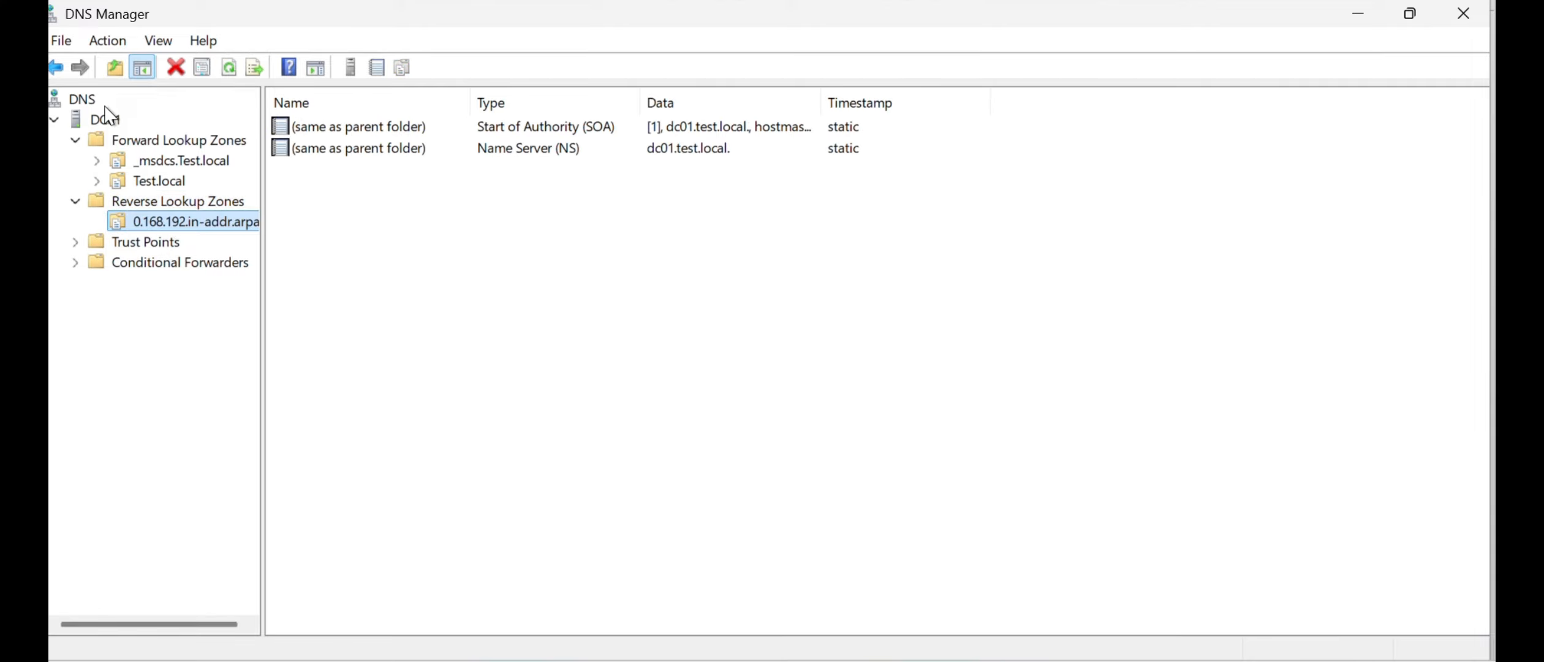
pyautogui.click(108, 41)
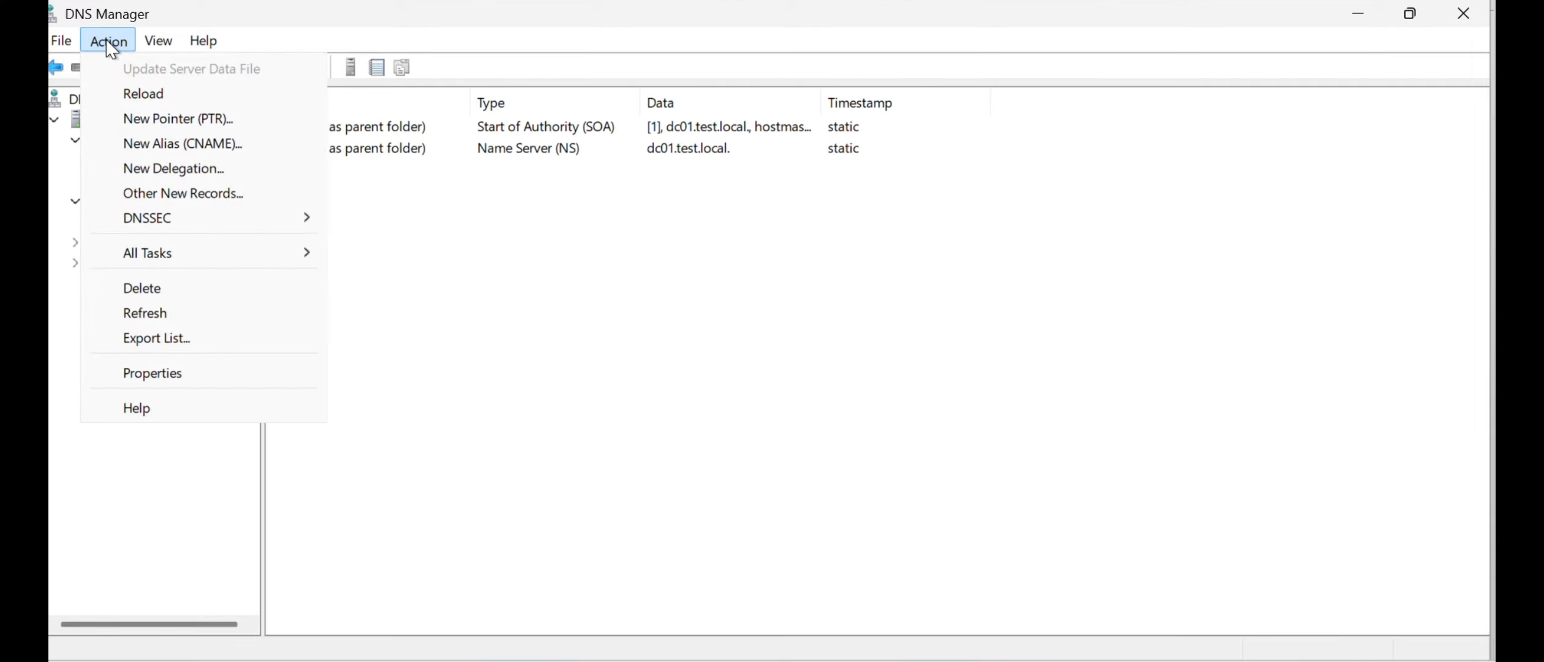
pyautogui.moveTo(161, 258)
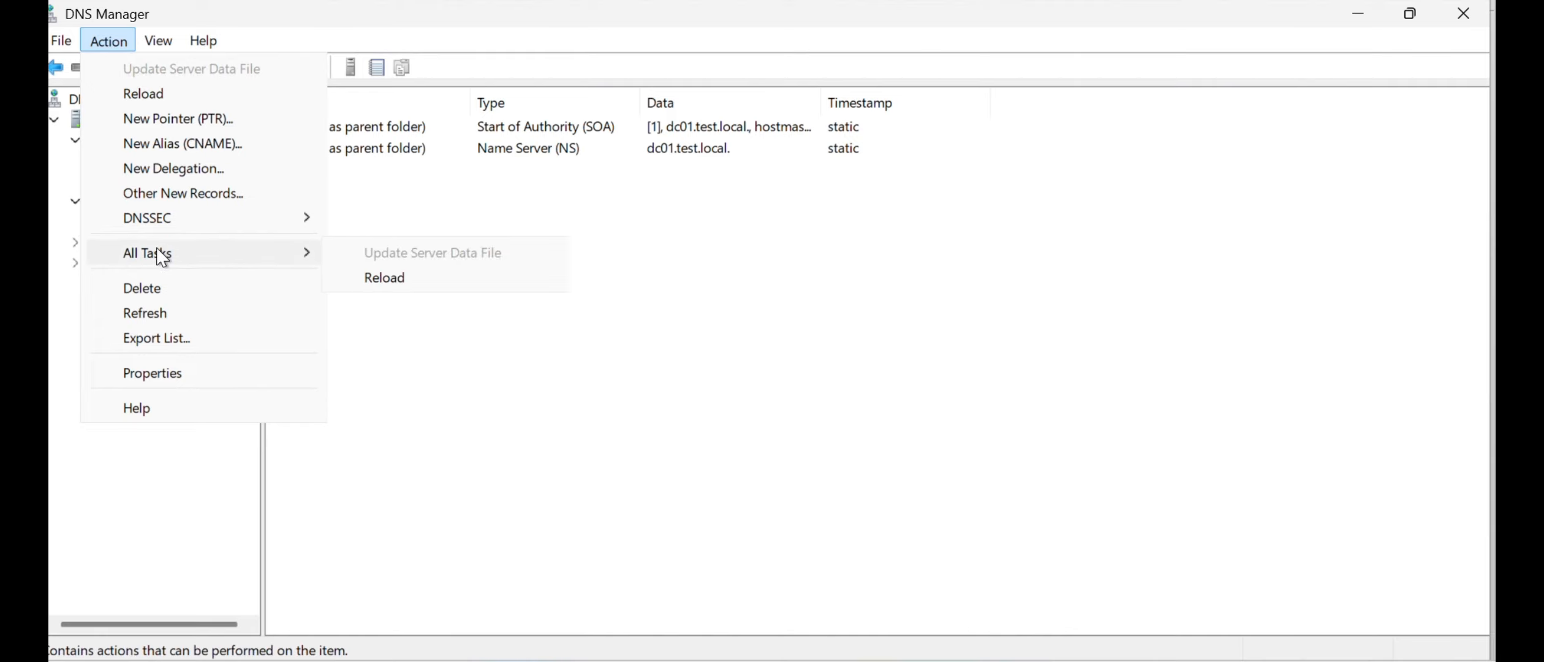
pyautogui.click(355, 306)
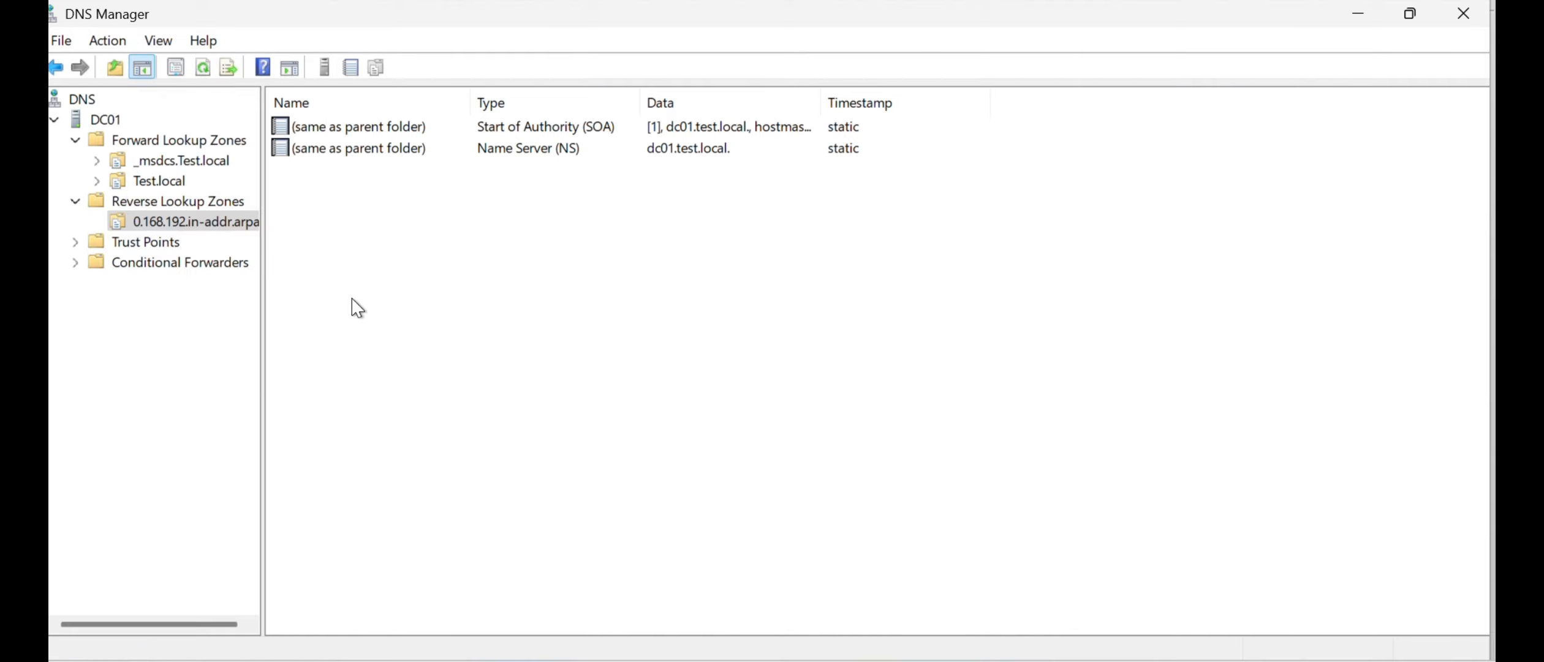
# - Launch nslookup for the DC01 DNS server and query the address 192.168.0.20
pyautogui.click(104, 131)
pyautogui.click(121, 40)
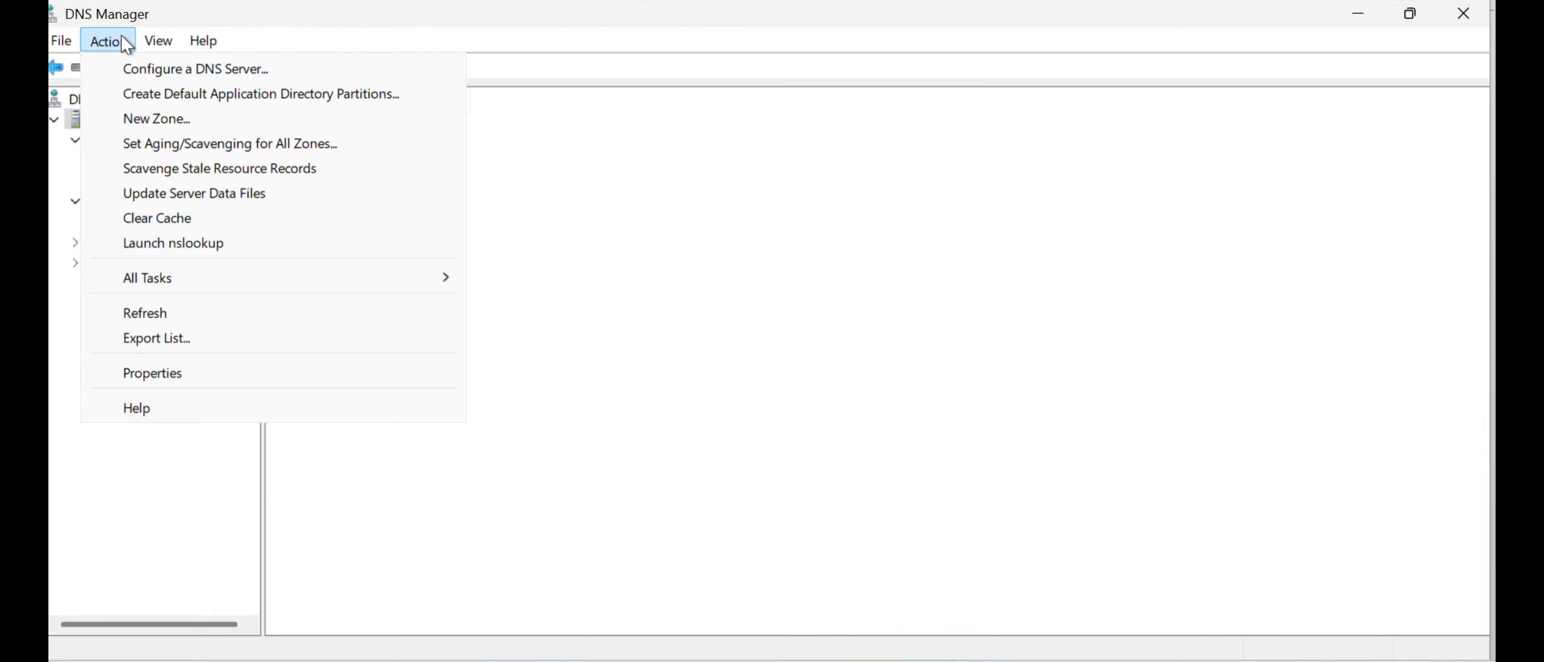
pyautogui.click(168, 245)
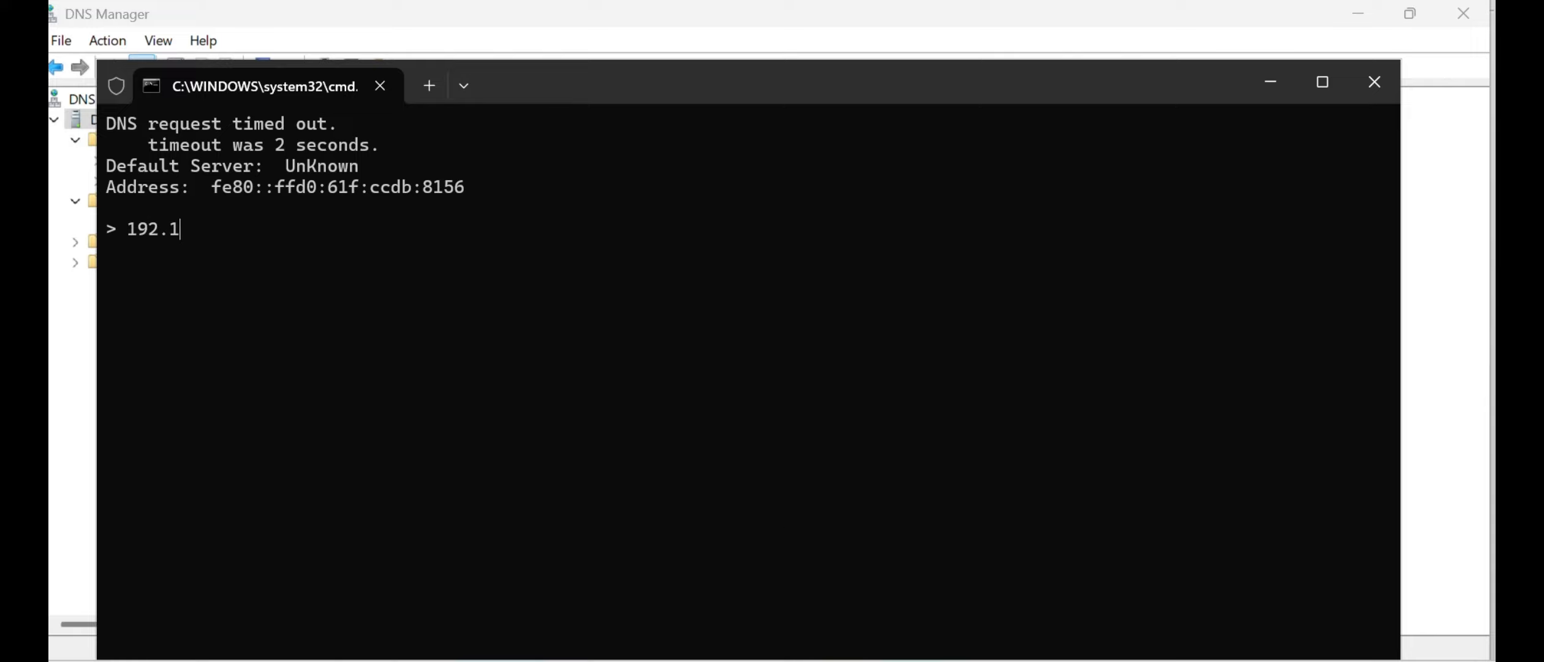
pyautogui.write('68.0.20')
pyautogui.press('Return')
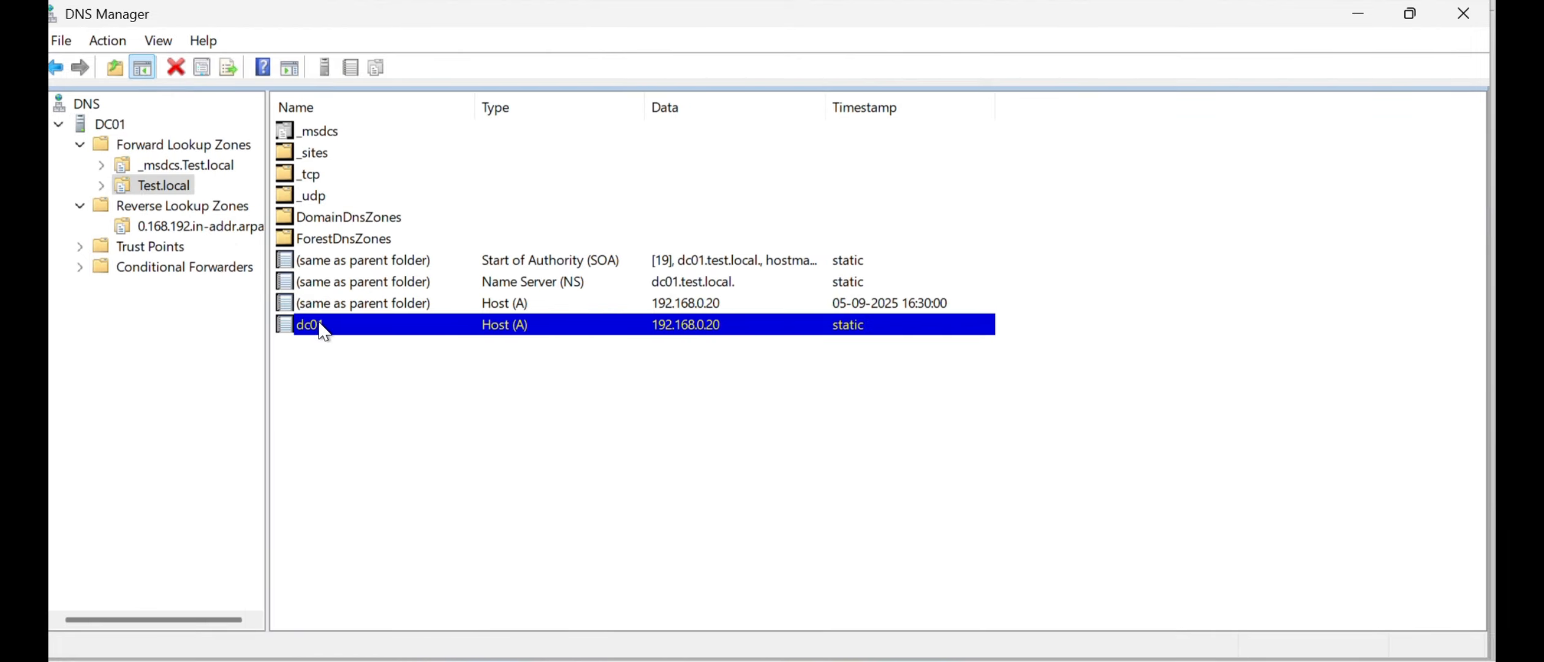
# - Enable updating the associated pointer (PTR) record in the properties of the dc01 host record in Test.local, and apply the change
pyautogui.doubleClick(303, 321)
pyautogui.click(571, 331)
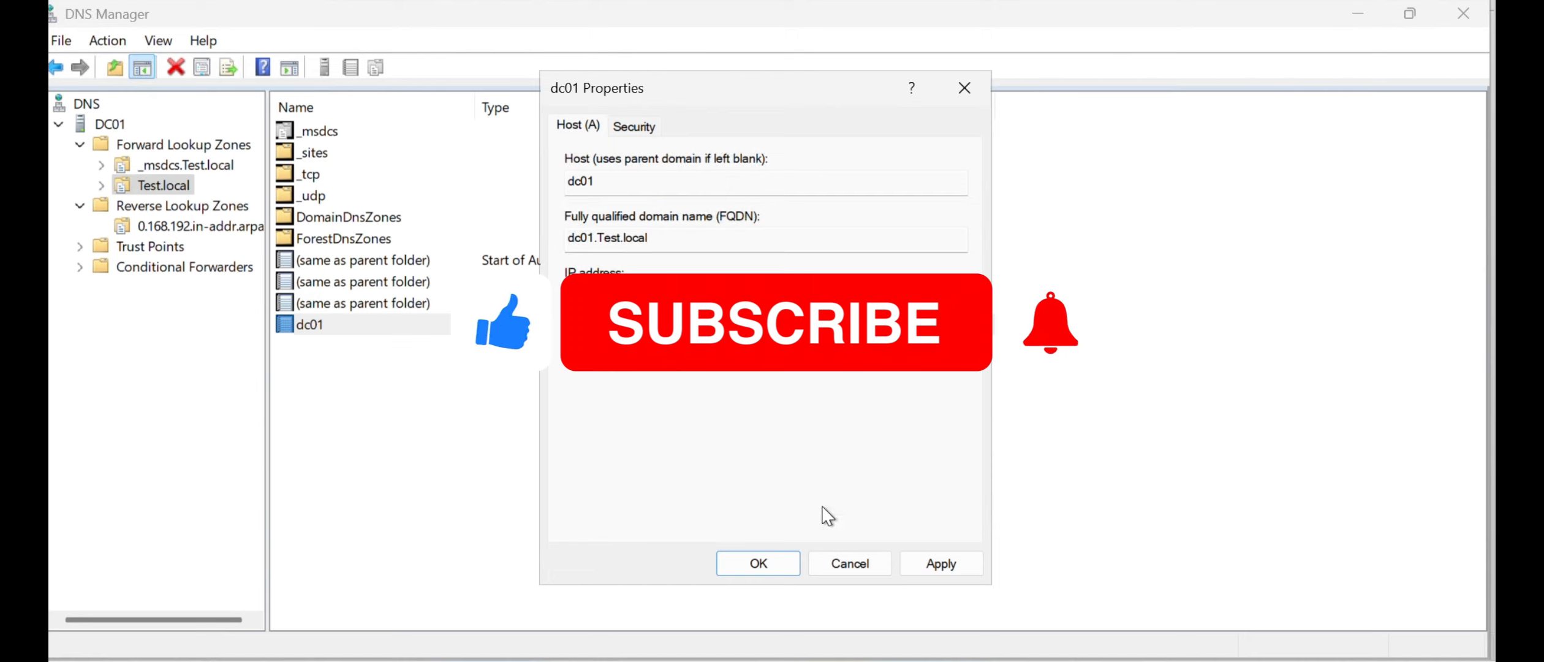
pyautogui.click(931, 562)
pyautogui.click(759, 563)
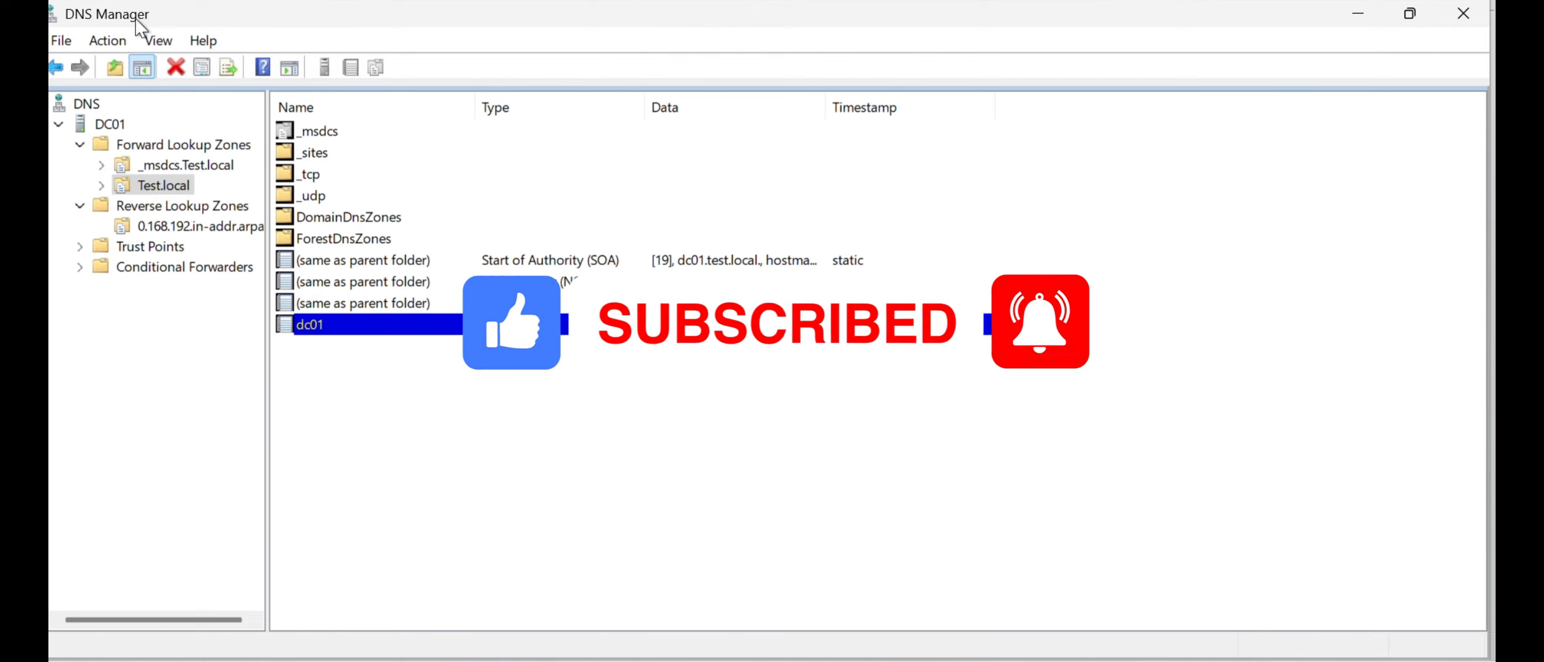
pyautogui.click(107, 41)
pyautogui.click(199, 471)
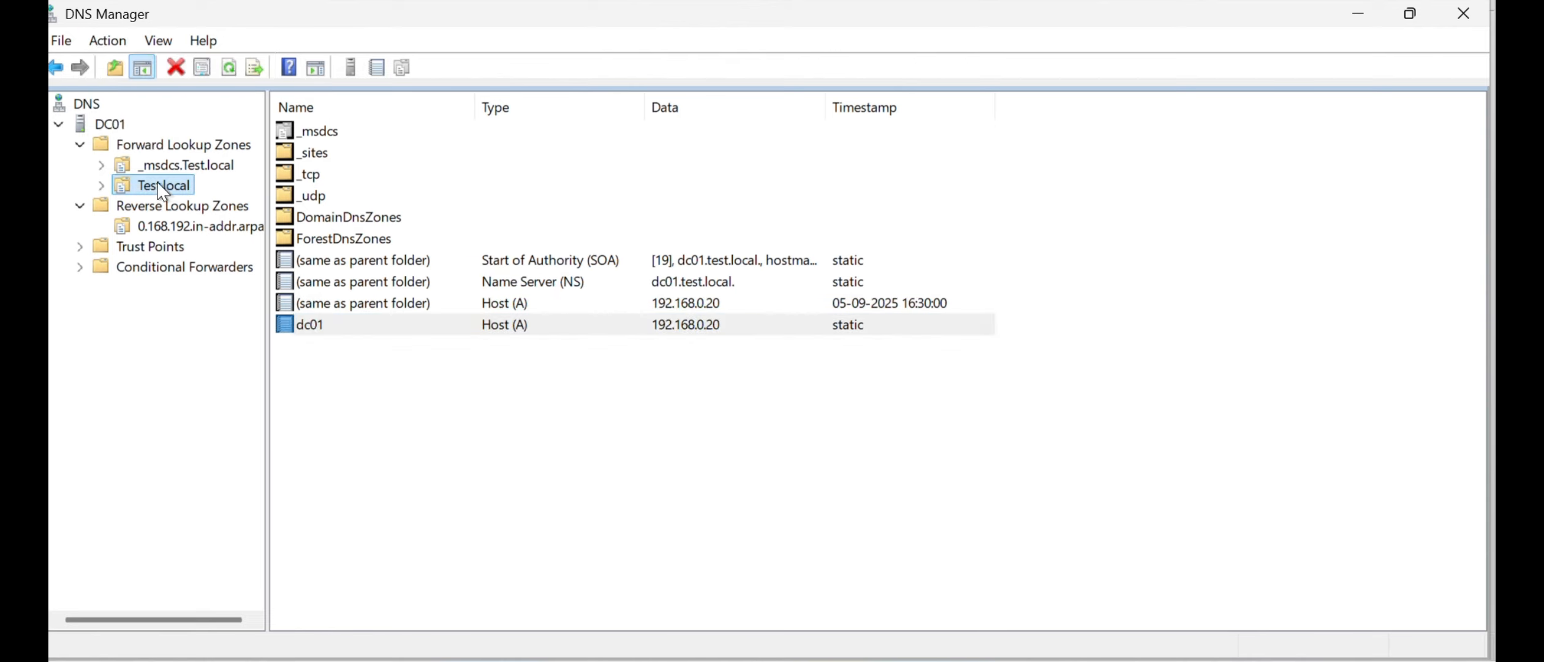
# - Launch nslookup again for the DC01 DNS server, run a reverse query for 192.168.0.20, and check the returned name and address
pyautogui.click(105, 124)
pyautogui.click(108, 41)
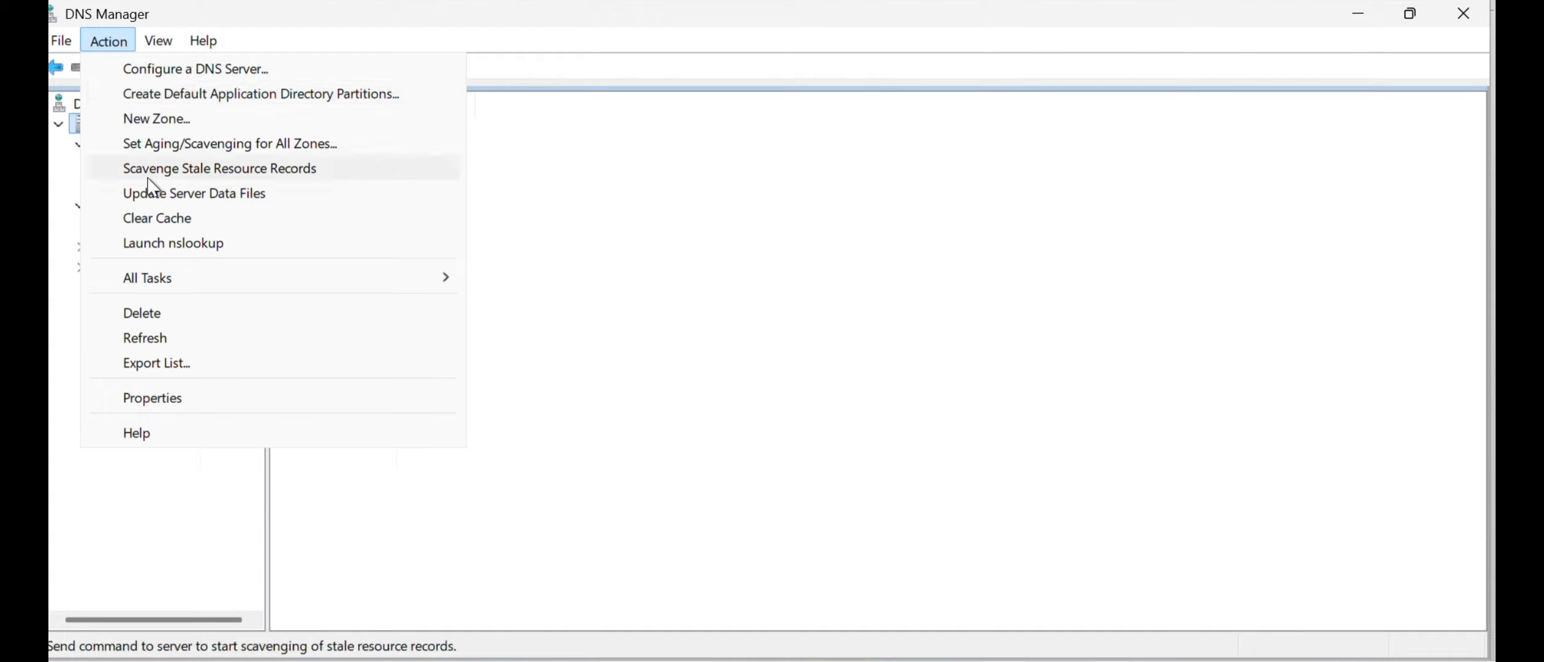
pyautogui.click(155, 243)
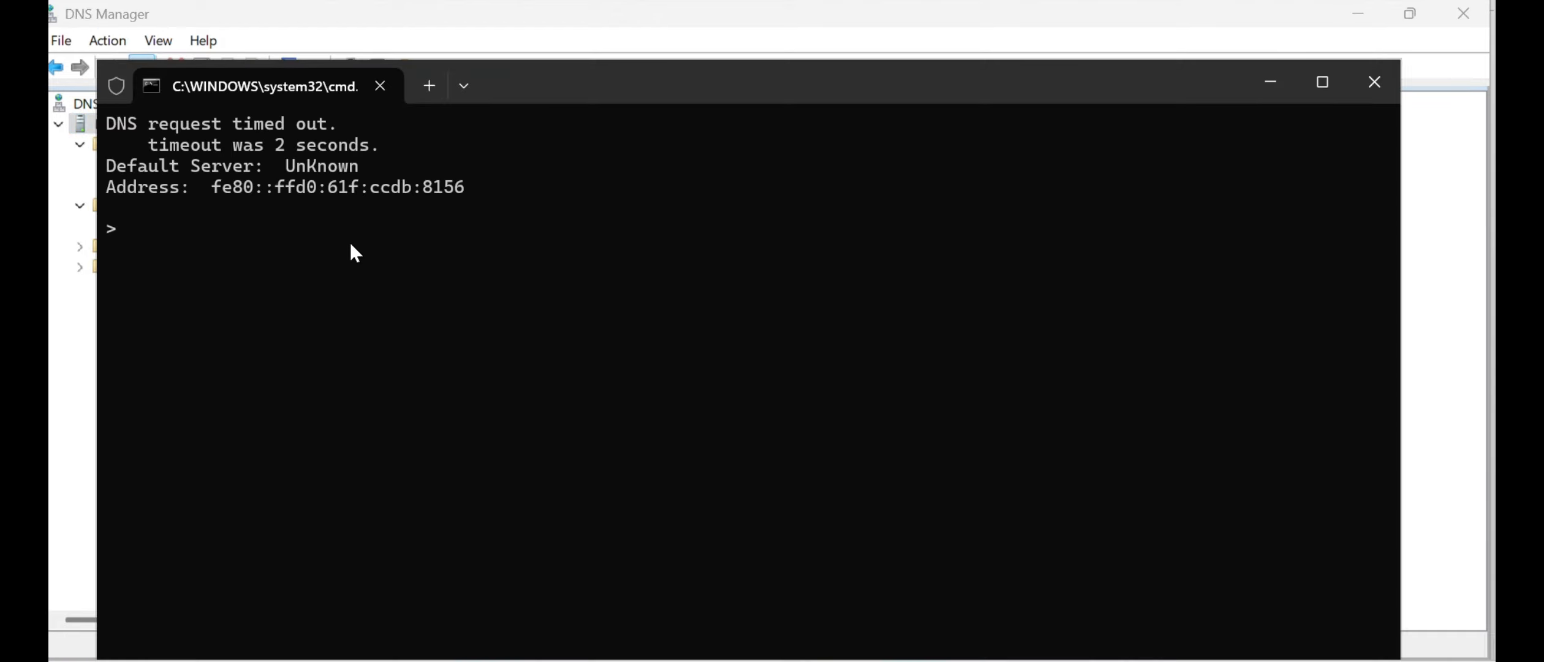
pyautogui.write('192.168.0.20')
pyautogui.press('Return')
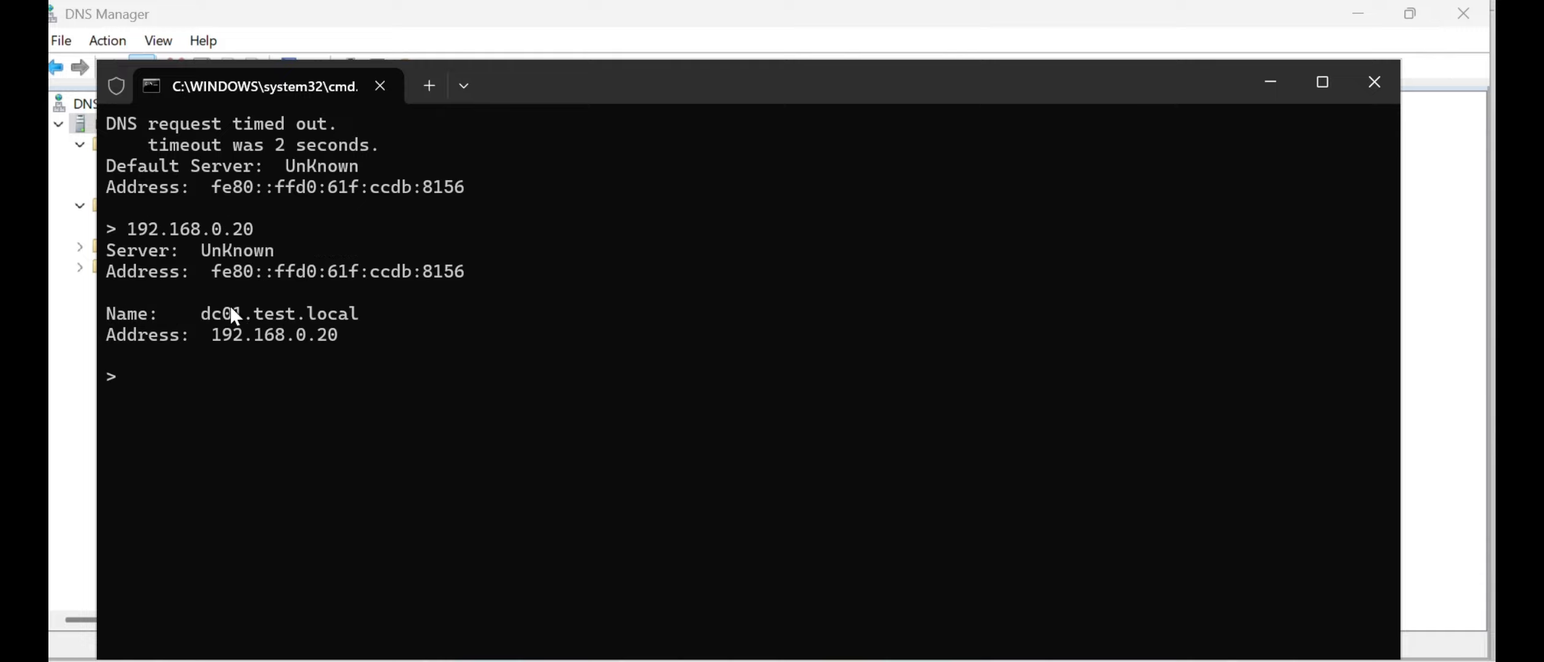
pyautogui.moveTo(108, 311); pyautogui.dragTo(368, 315)
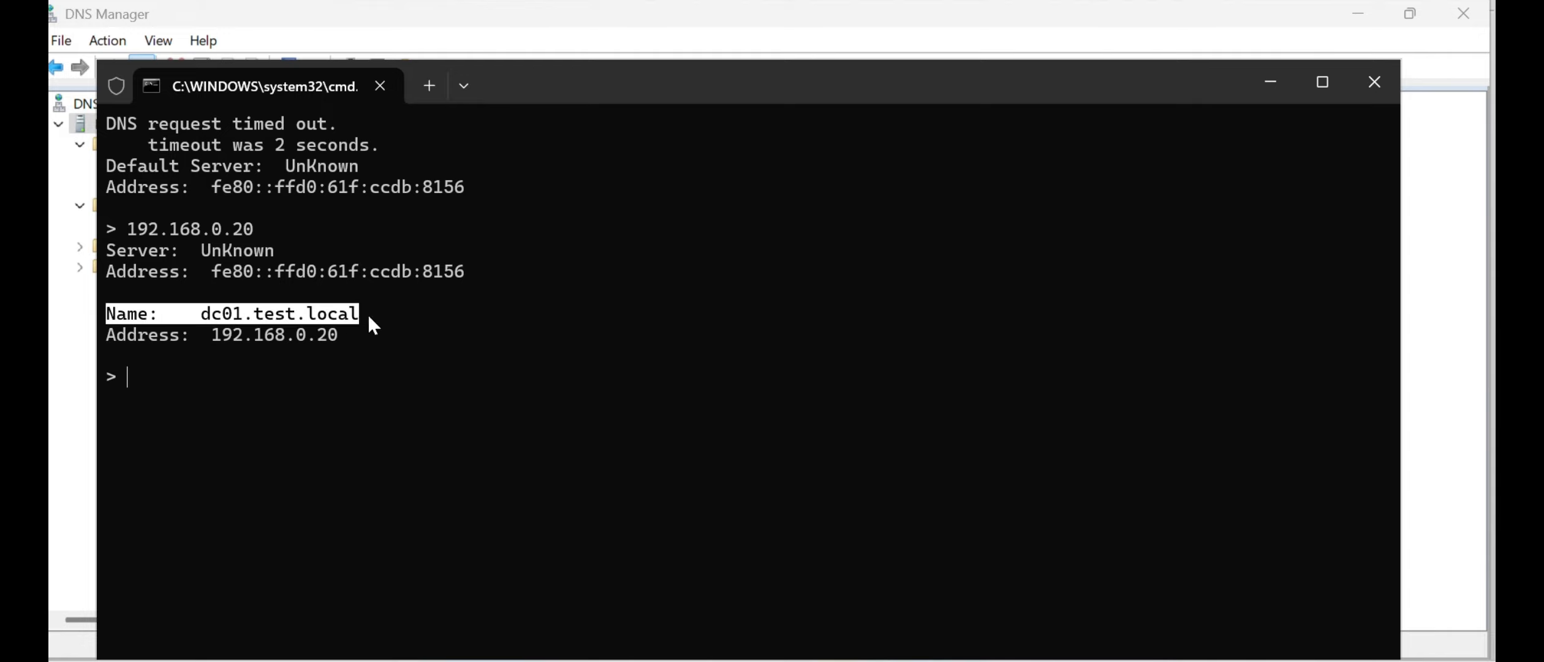
pyautogui.rightClick(162, 337)
pyautogui.moveTo(119, 342); pyautogui.dragTo(337, 339)
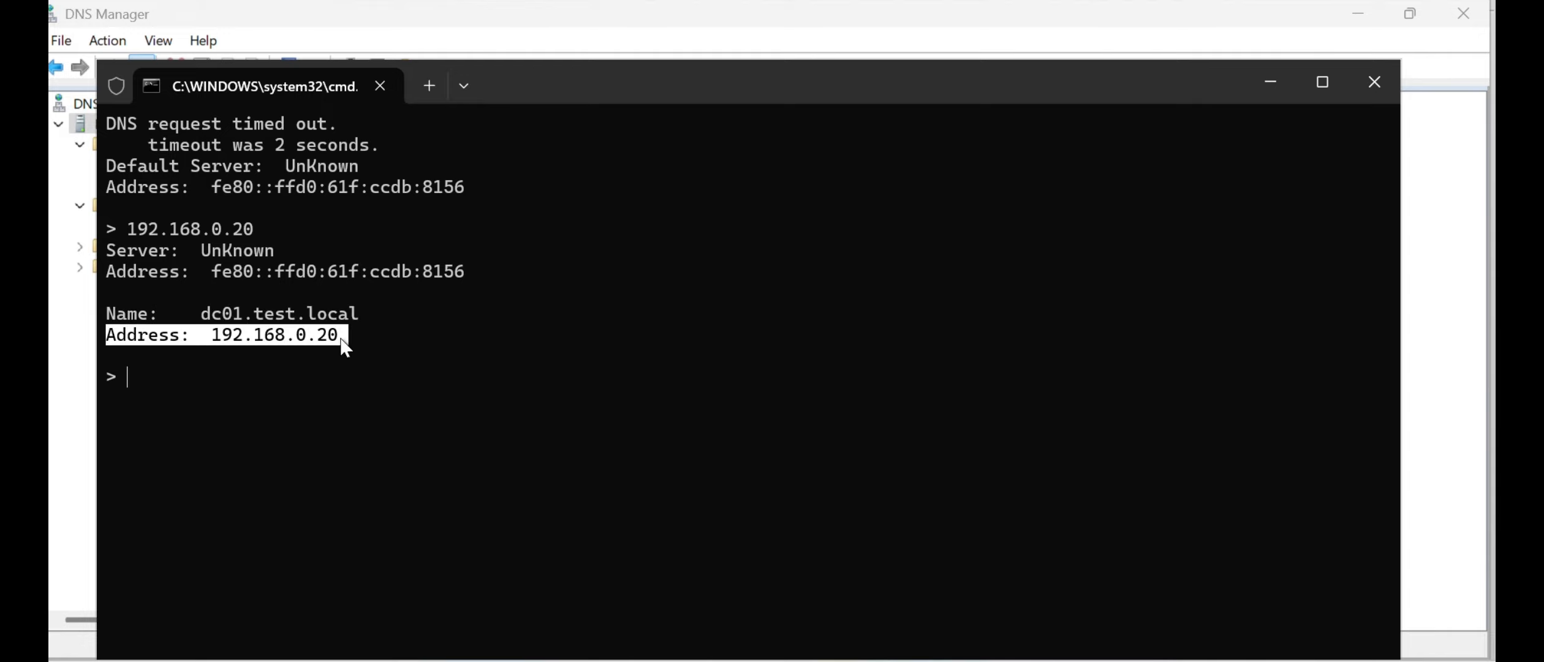
pyautogui.rightClick(252, 375)
# - Query the host name dc01.test.local in nslookup and check the IP address it resolves to
pyautogui.write('dc')
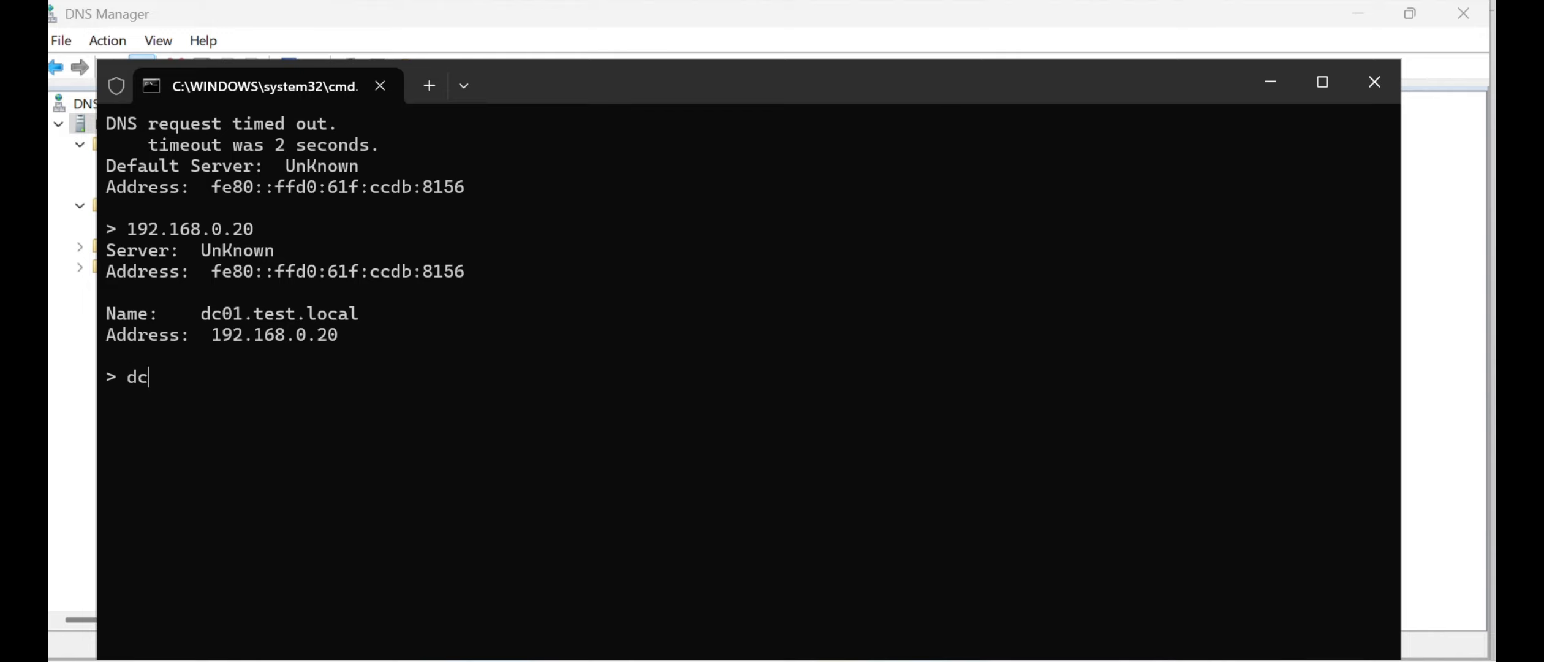
pyautogui.write('01.test.local')
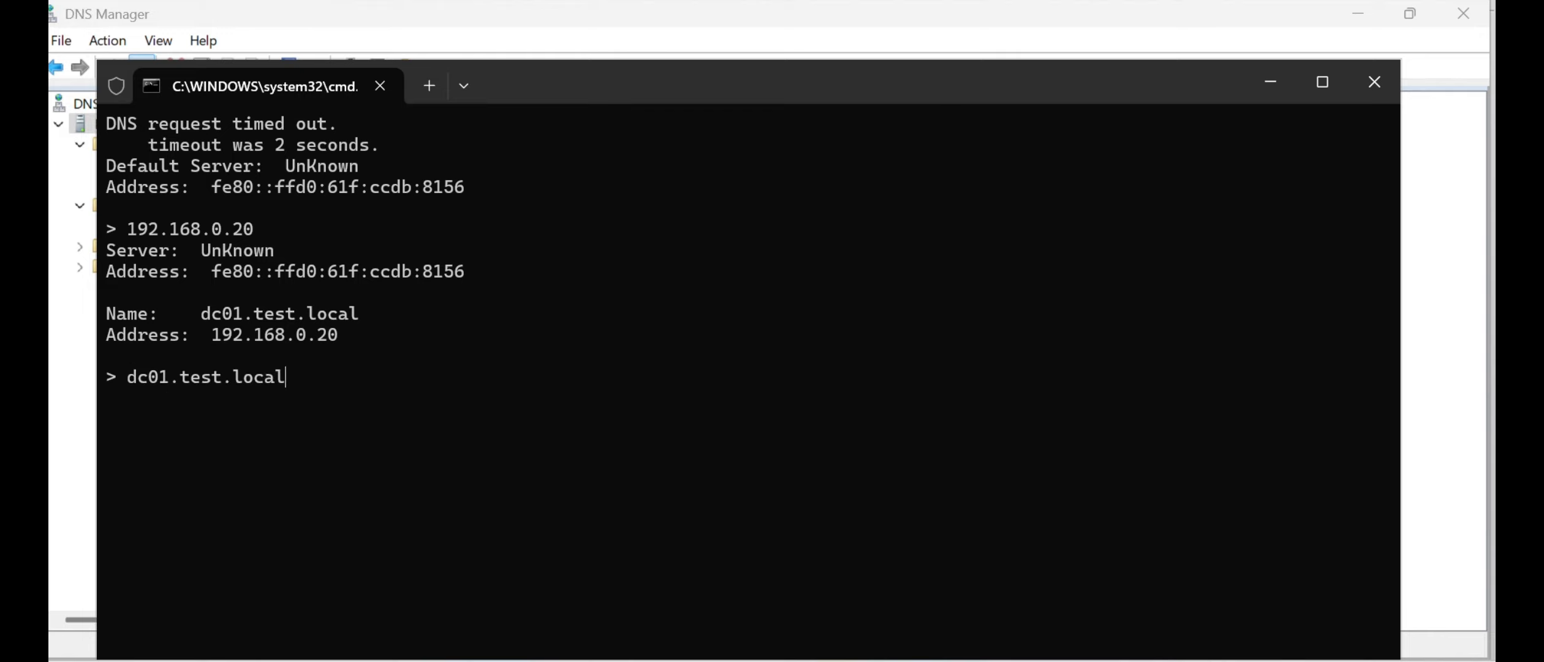
pyautogui.press('Return')
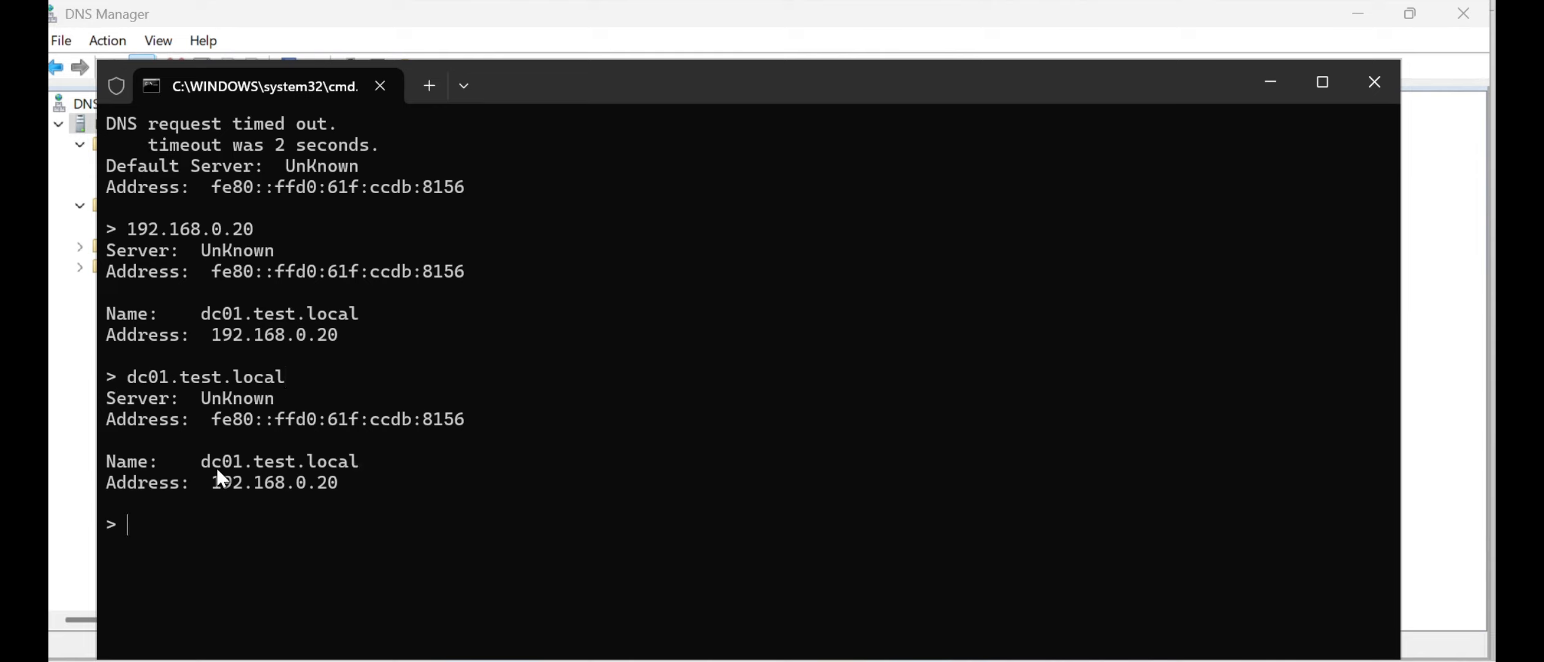
pyautogui.moveTo(216, 490); pyautogui.dragTo(322, 478)
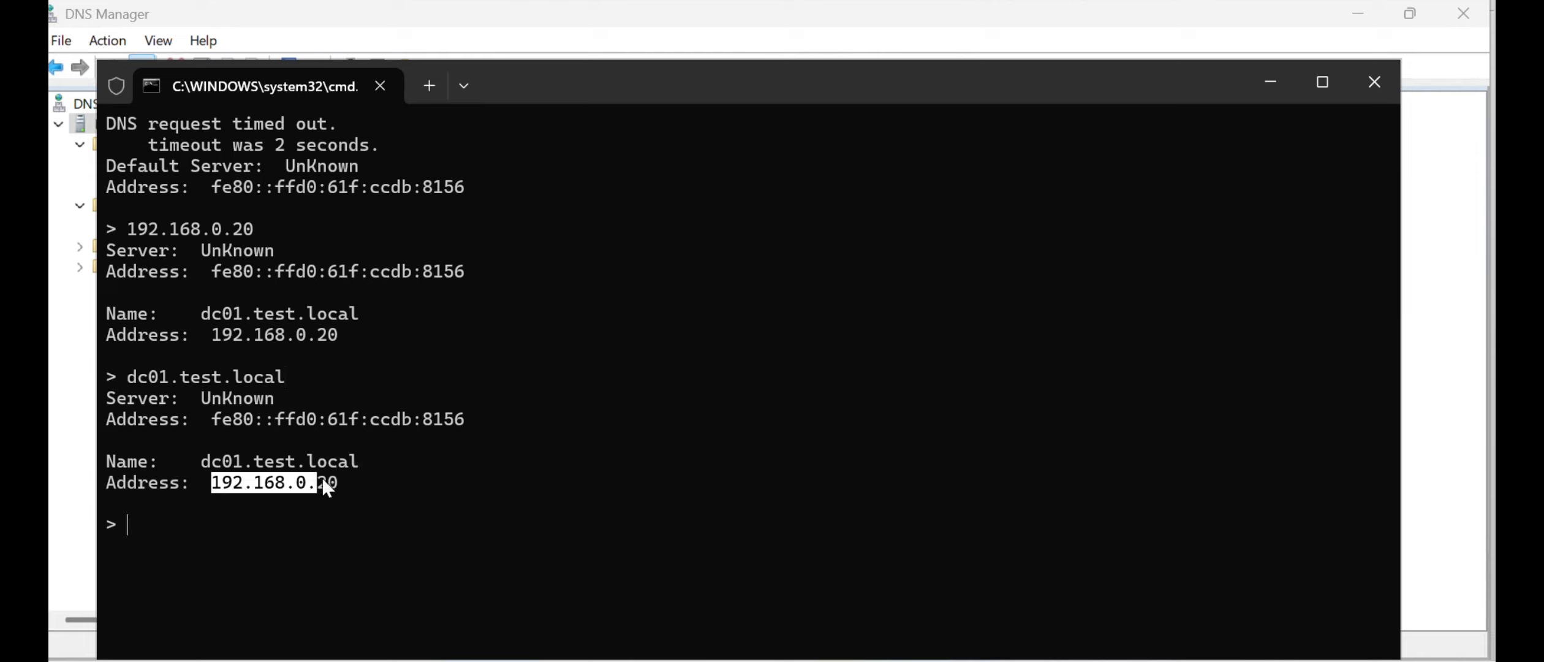
pyautogui.click(384, 493)
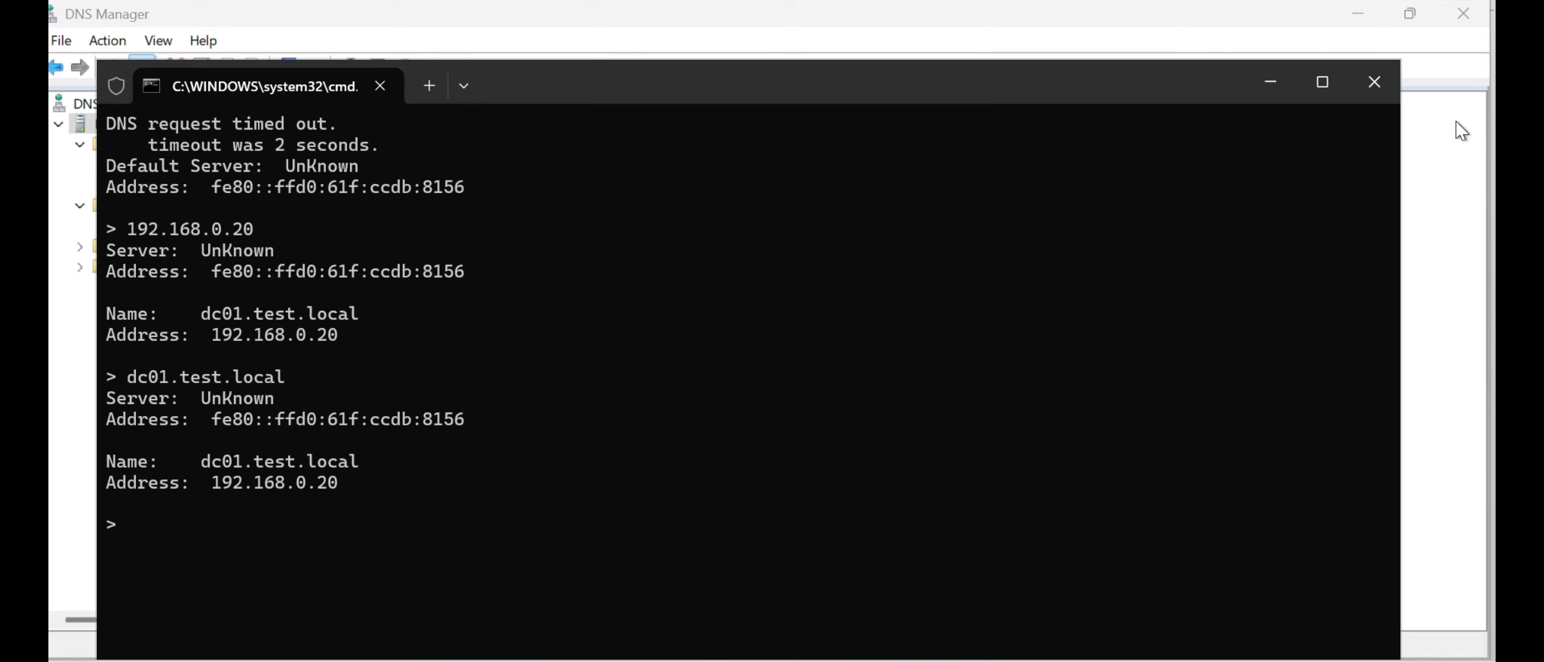